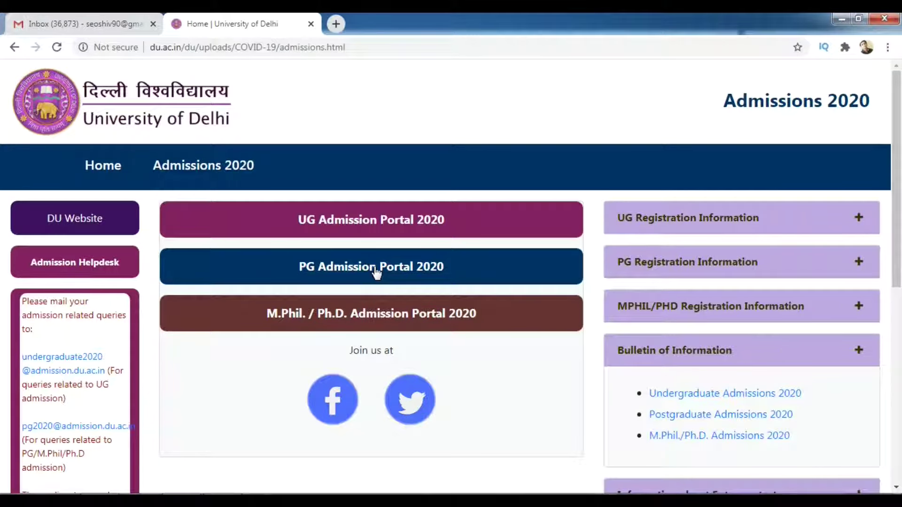
# Open the UG Admission Portal 2020's new registration form and enter the applicant's full name
pyautogui.click(384, 230)
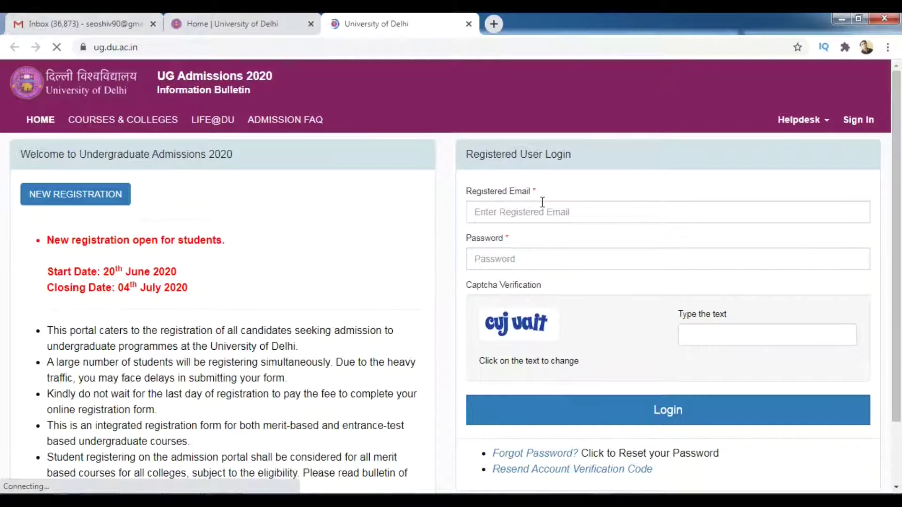
pyautogui.click(66, 201)
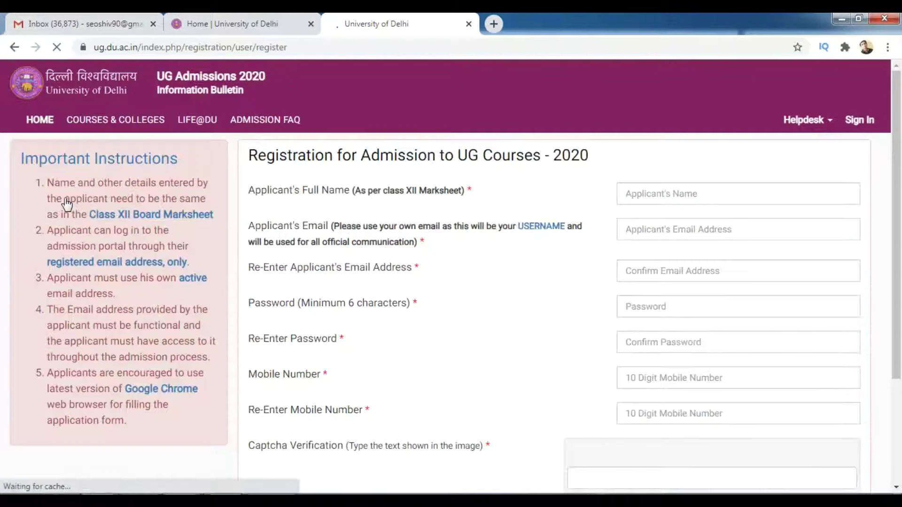
pyautogui.click(695, 196)
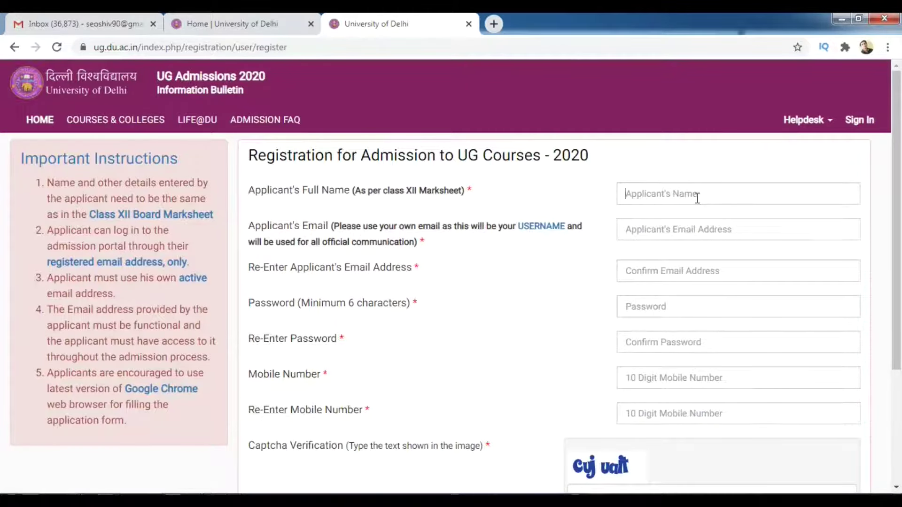
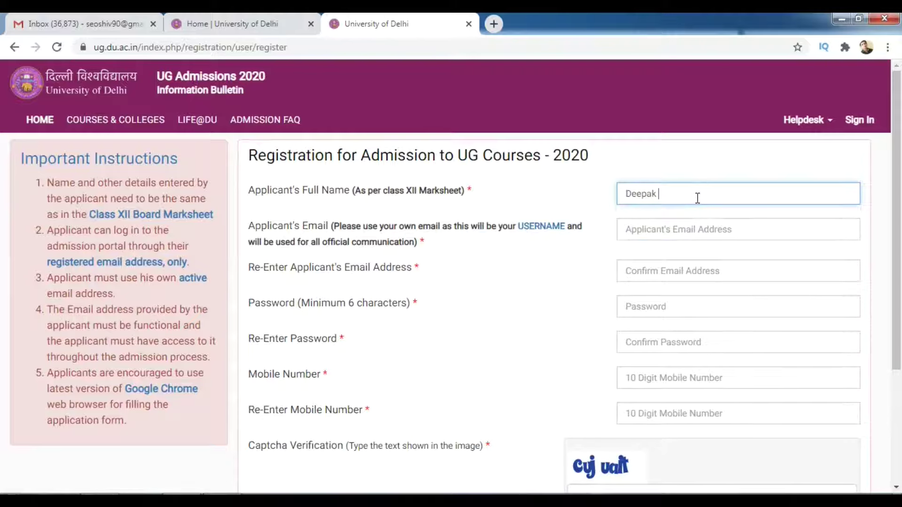
# Enter and confirm the applicant's email address, then fill in the captcha text
pyautogui.press('Tab')
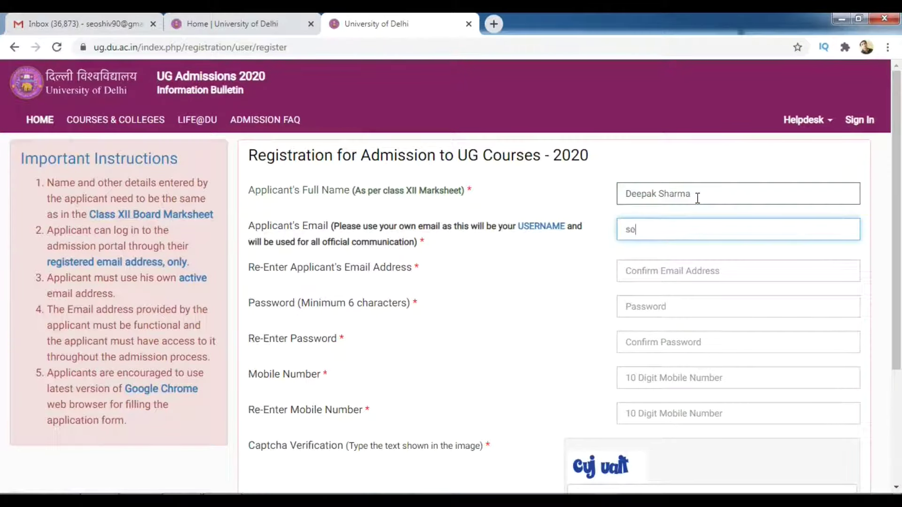
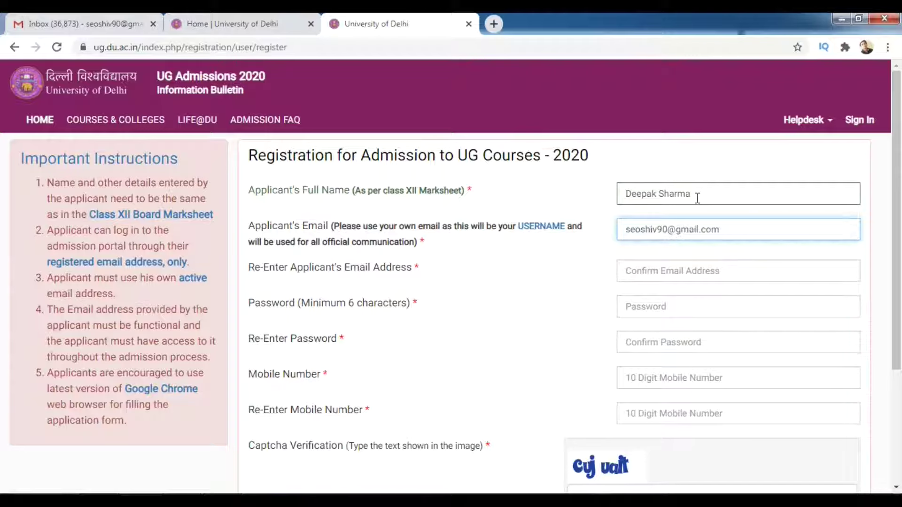
pyautogui.press('Tab')
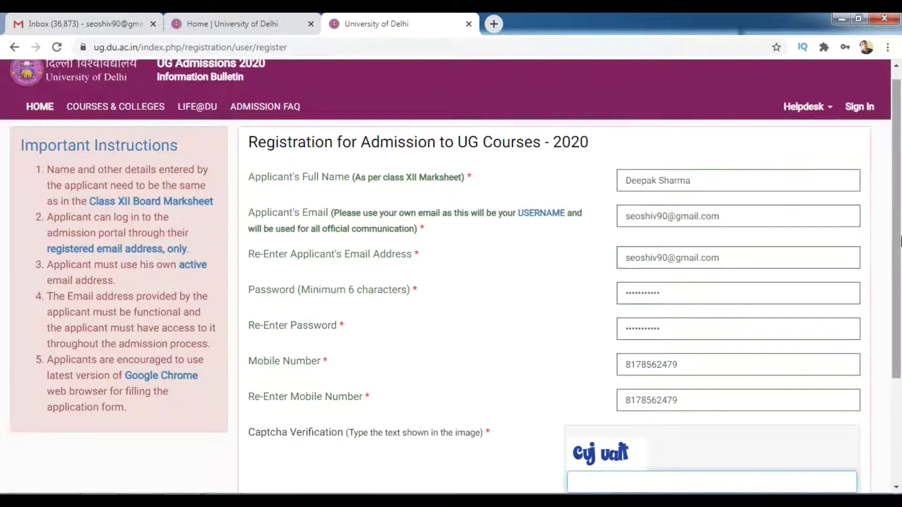
pyautogui.scroll(-2, 898, 283)
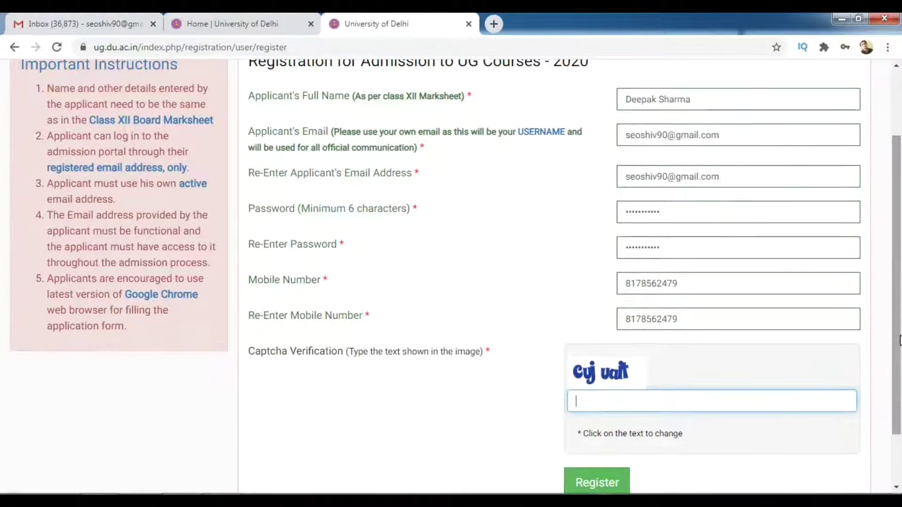
pyautogui.write('cuj')
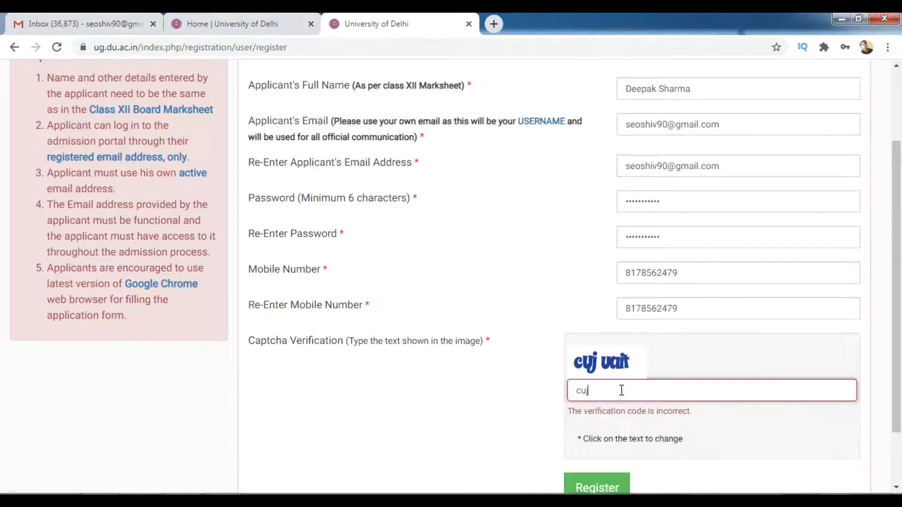
pyautogui.write('uait')
# Register the account, then enter the received OTP and the captcha and submit the OTP
pyautogui.click(593, 487)
pyautogui.click(296, 362)
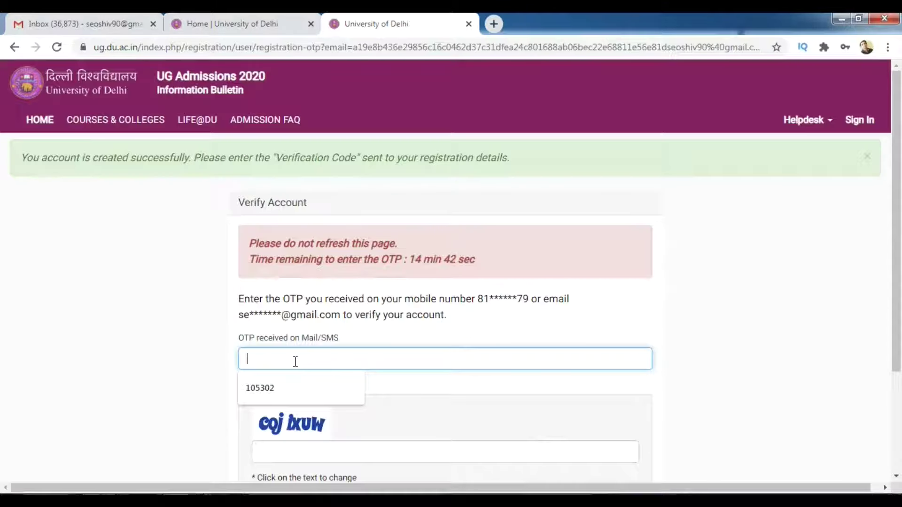
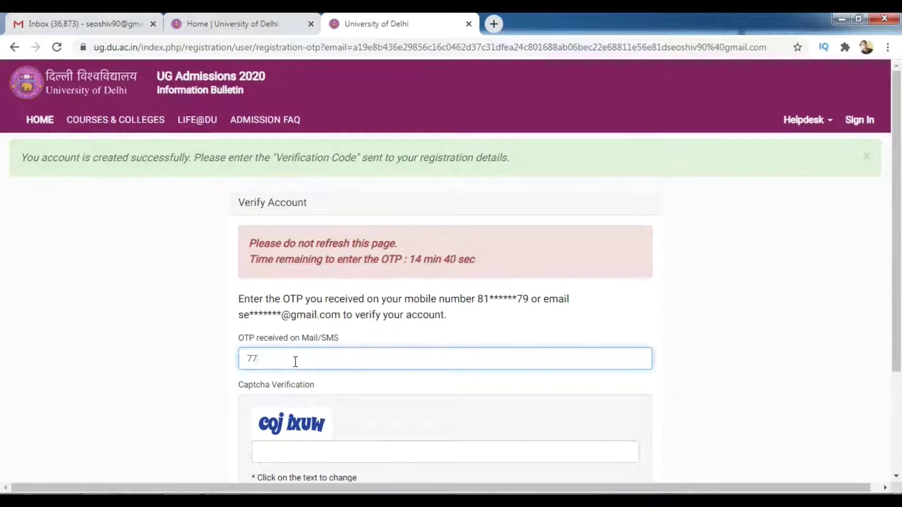
pyautogui.click(288, 456)
pyautogui.write('c')
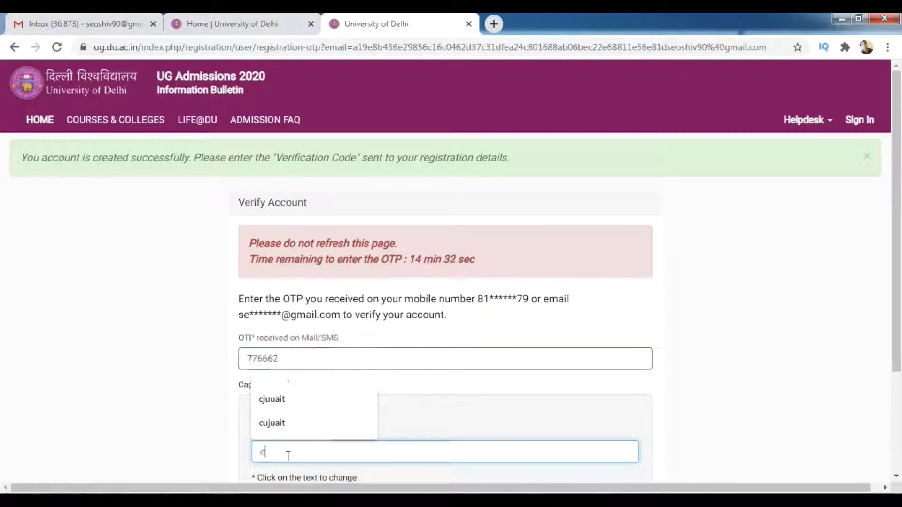
pyautogui.write('ojixuw')
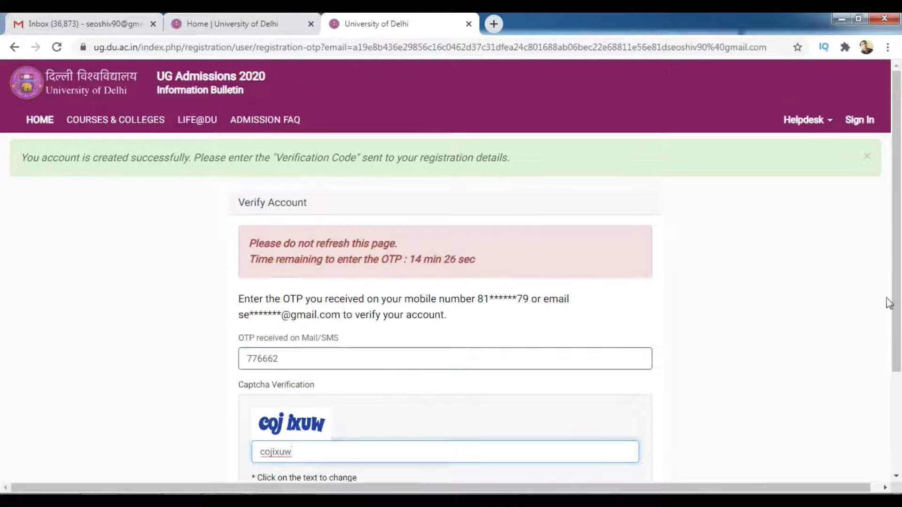
pyautogui.scroll(-2, 896, 339)
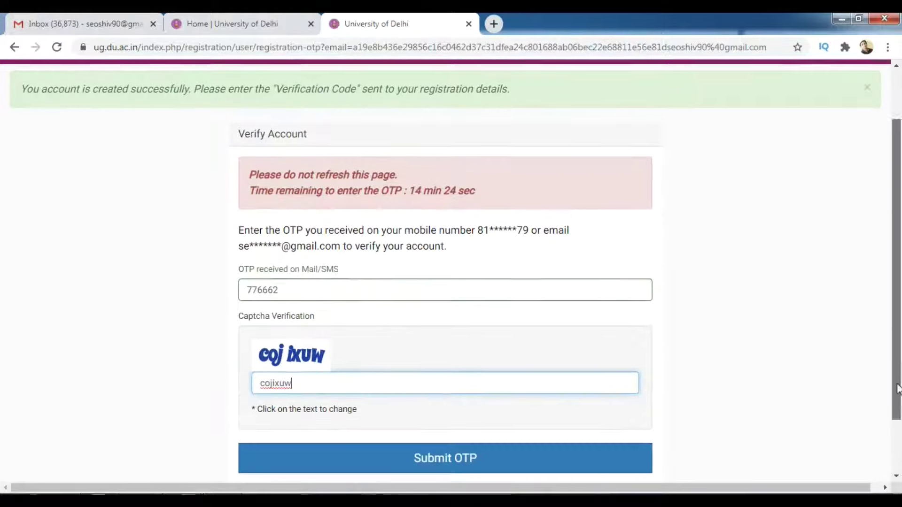
pyautogui.click(436, 446)
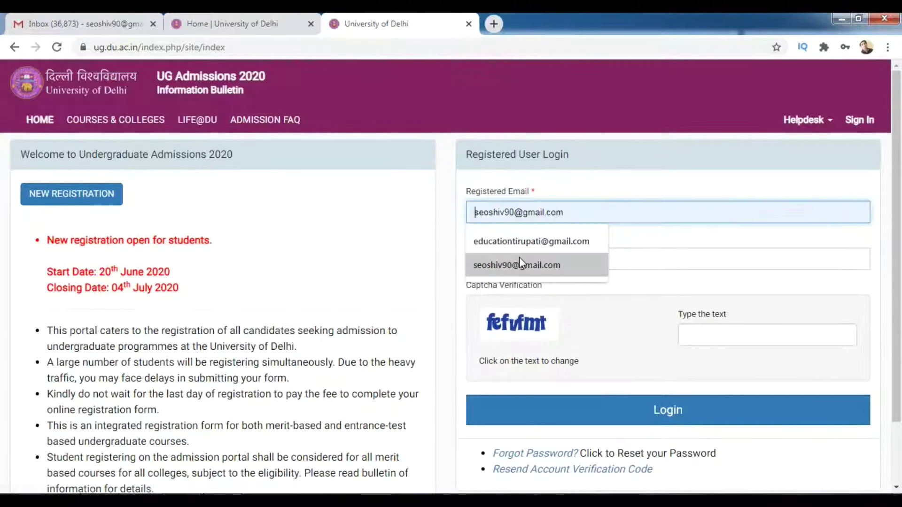
# Log in with the saved registered email, the account password and the captcha text
pyautogui.click(520, 258)
pyautogui.click(521, 259)
pyautogui.write('••')
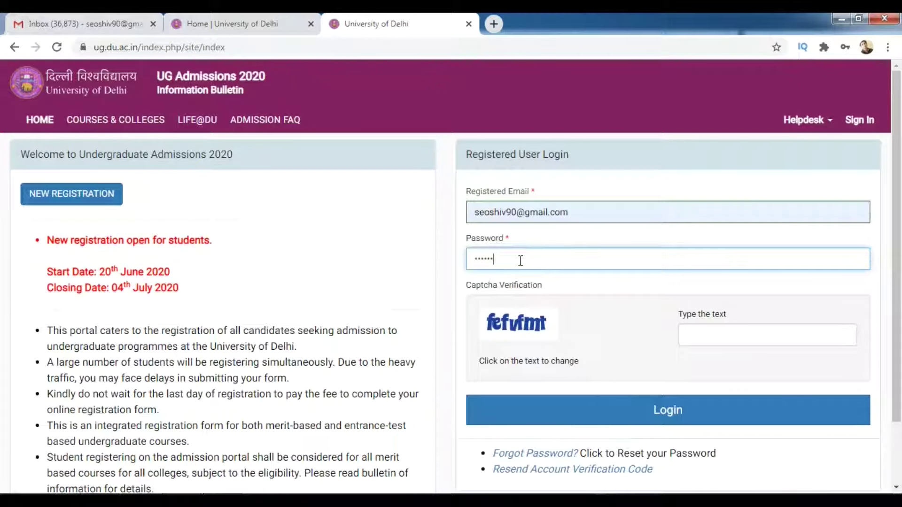
pyautogui.press('Tab')
pyautogui.write('fefvfmt')
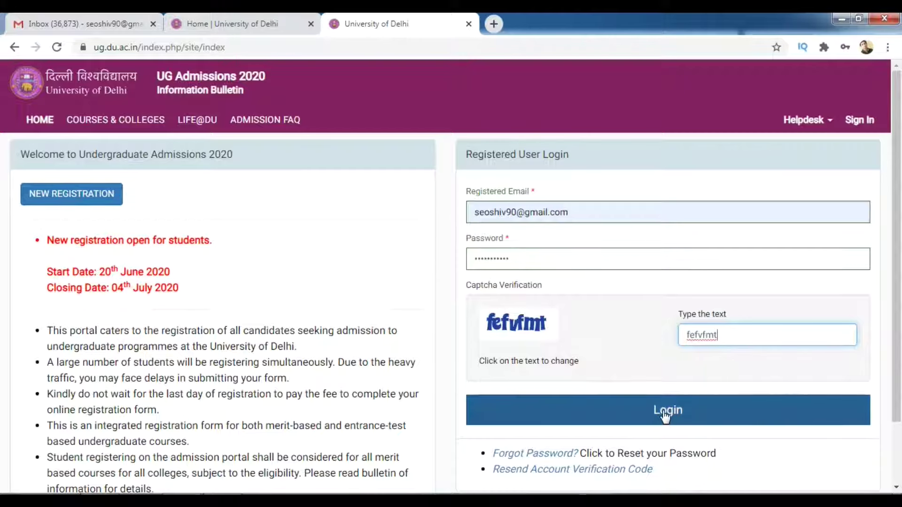
pyautogui.click(664, 415)
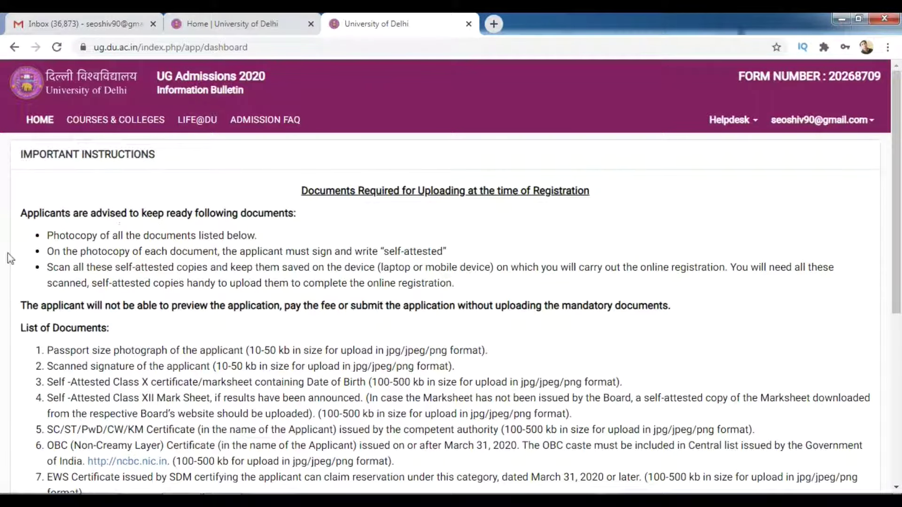
# Tick 'I have read the important information' at the bottom of the instructions and submit
pyautogui.scroll(-4, 50, 236)
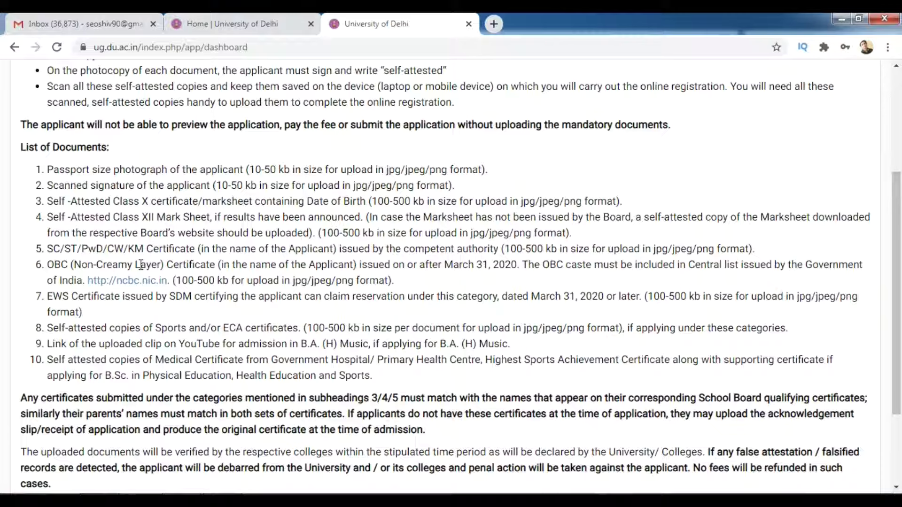
pyautogui.moveTo(900, 228); pyautogui.dragTo(898, 310)
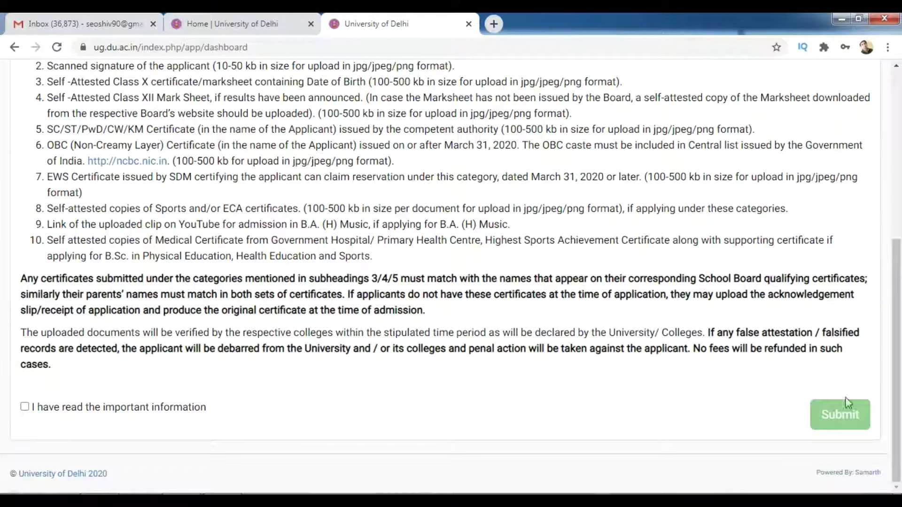
pyautogui.click(25, 408)
pyautogui.click(829, 415)
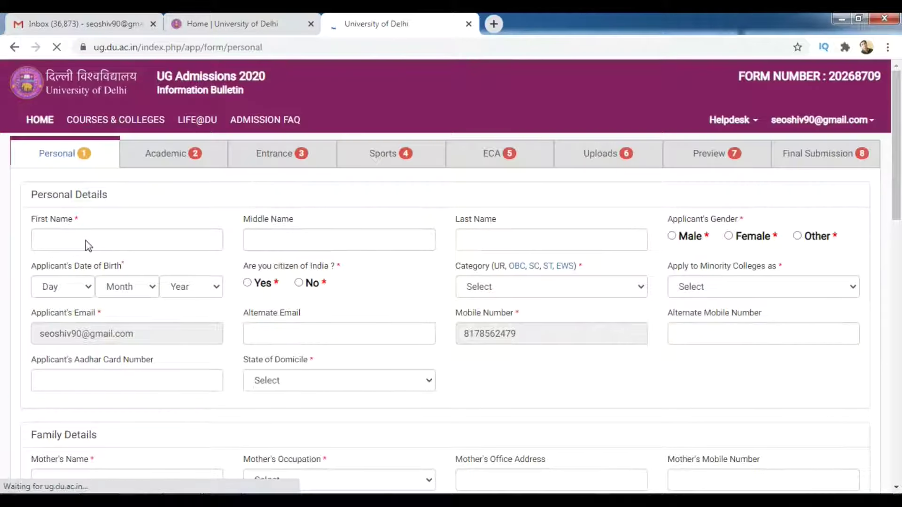
# Enter the applicant's first and last name, set gender to Male and dismiss the advisory notice
pyautogui.click(86, 242)
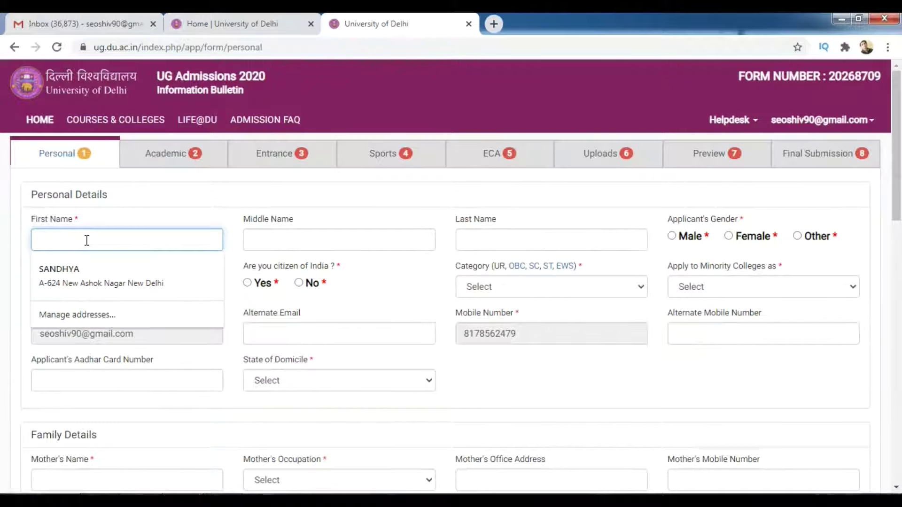
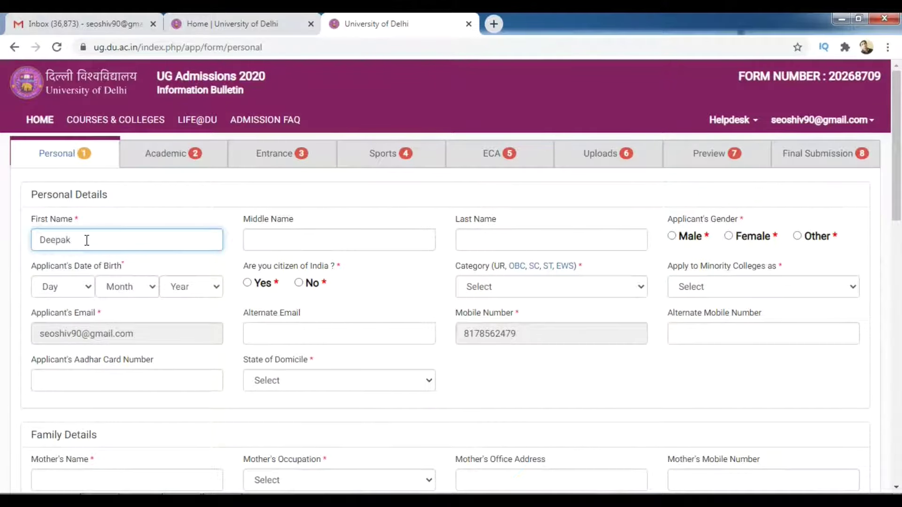
pyautogui.press('Tab')
pyautogui.press('Tab')
pyautogui.press('Tab')
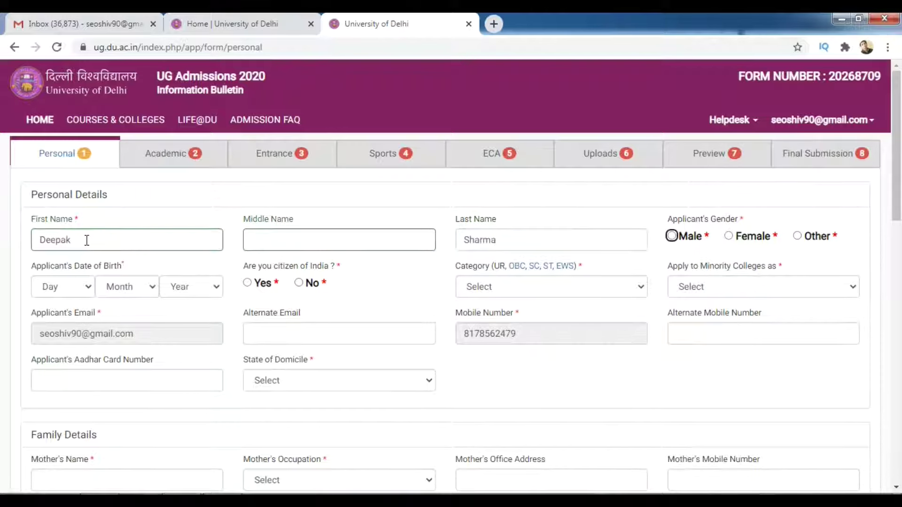
pyautogui.click(671, 236)
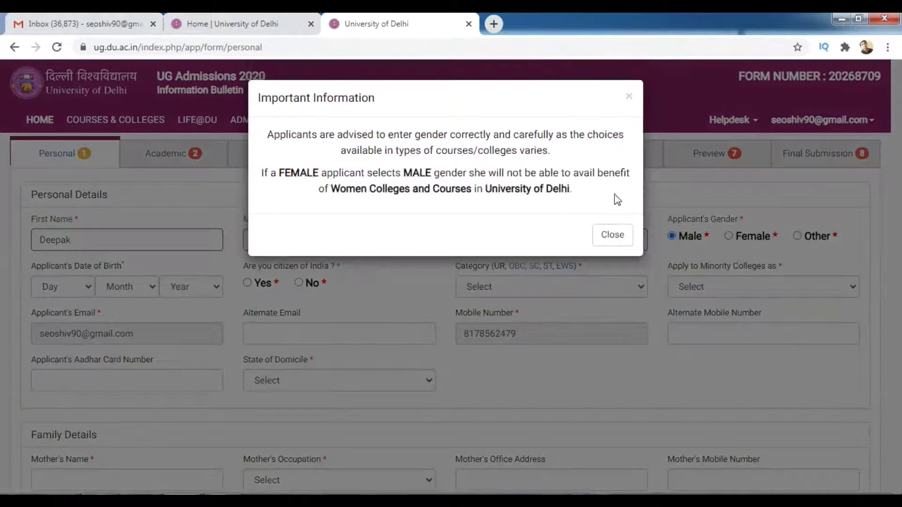
pyautogui.click(612, 242)
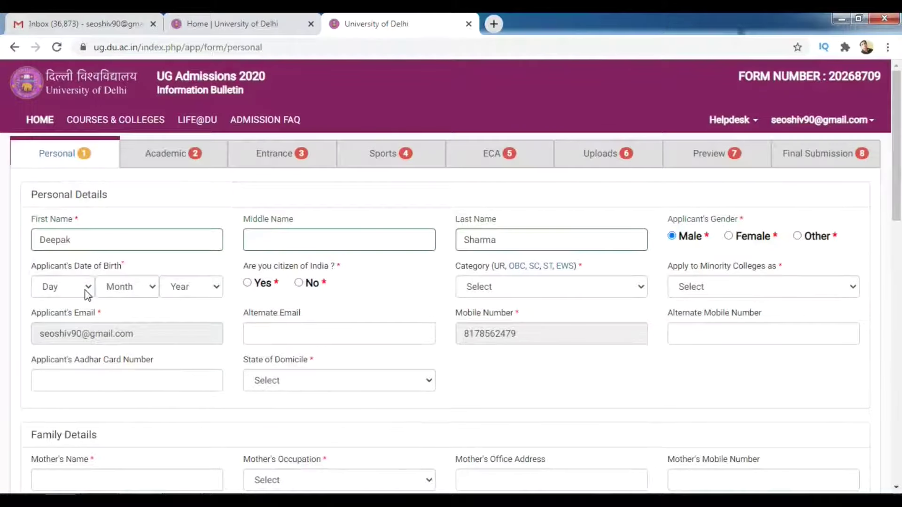
# Enter the mother's name with occupation Not Applicable, and start the birth date and father's address
pyautogui.click(87, 295)
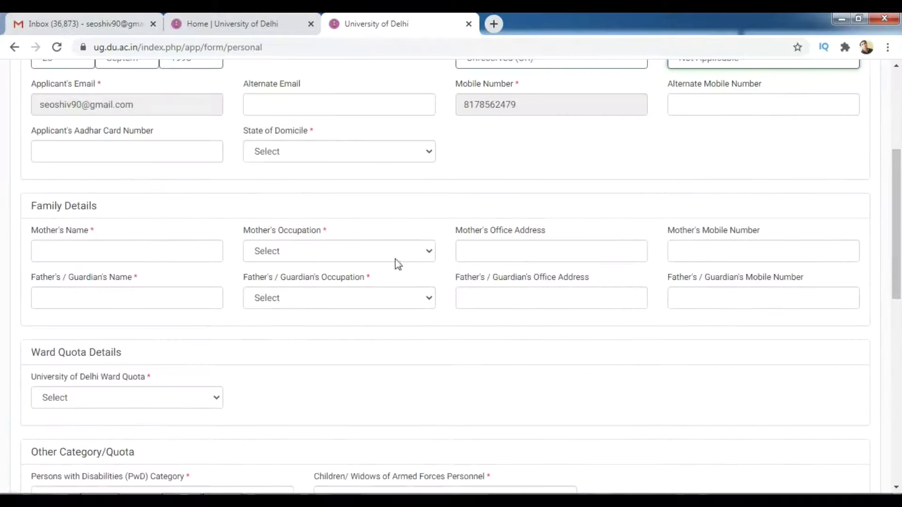
pyautogui.click(107, 254)
pyautogui.click(308, 258)
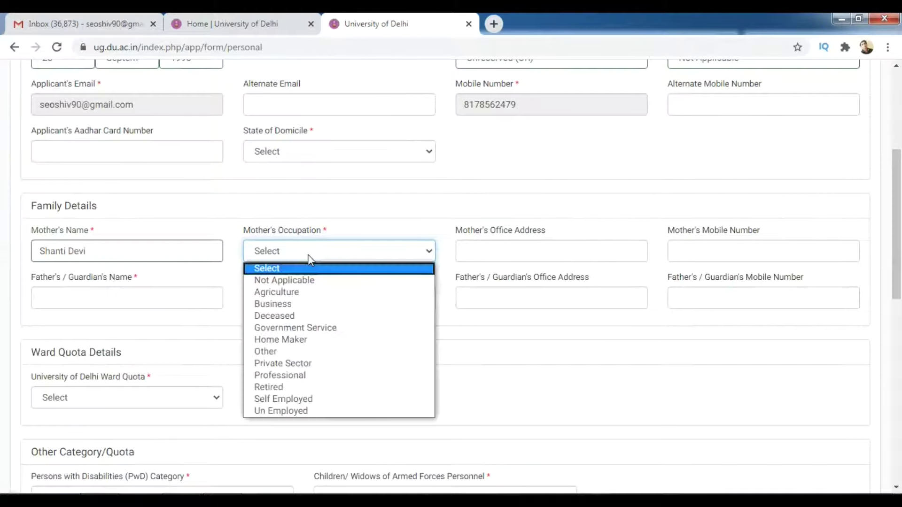
pyautogui.click(308, 280)
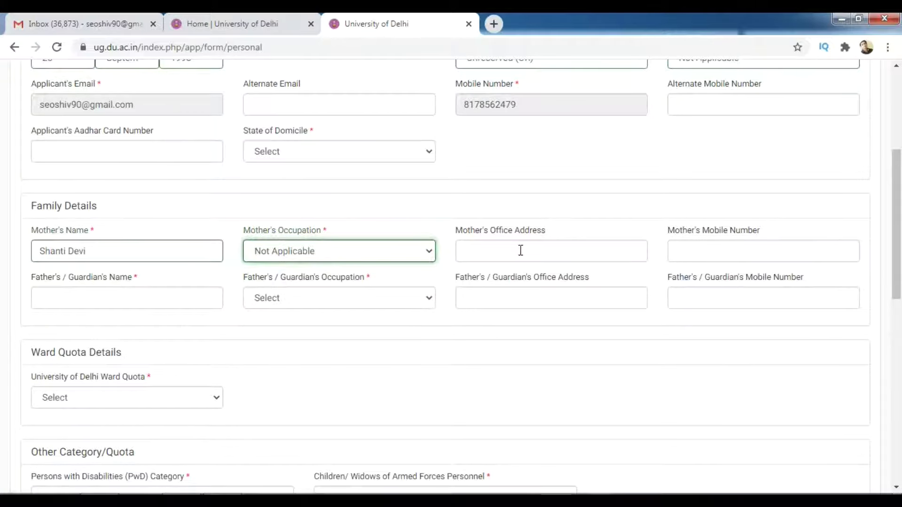
pyautogui.click(527, 298)
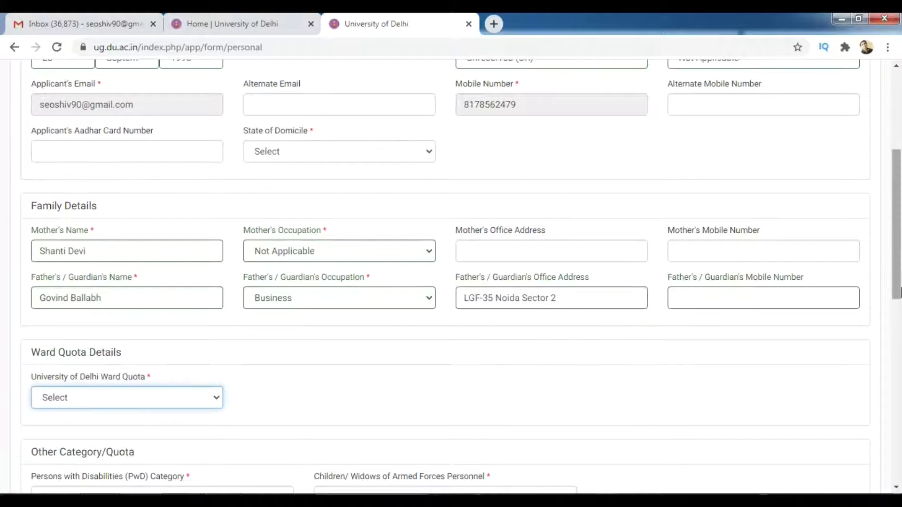
# Set the PwD and armed forces quota categories to Not Applicable
pyautogui.scroll(-1, 898, 305)
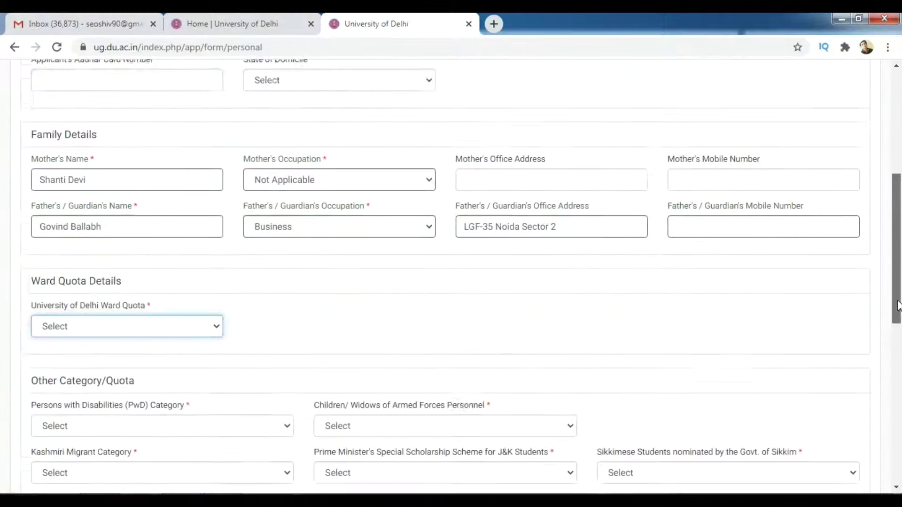
pyautogui.scroll(-1, 898, 306)
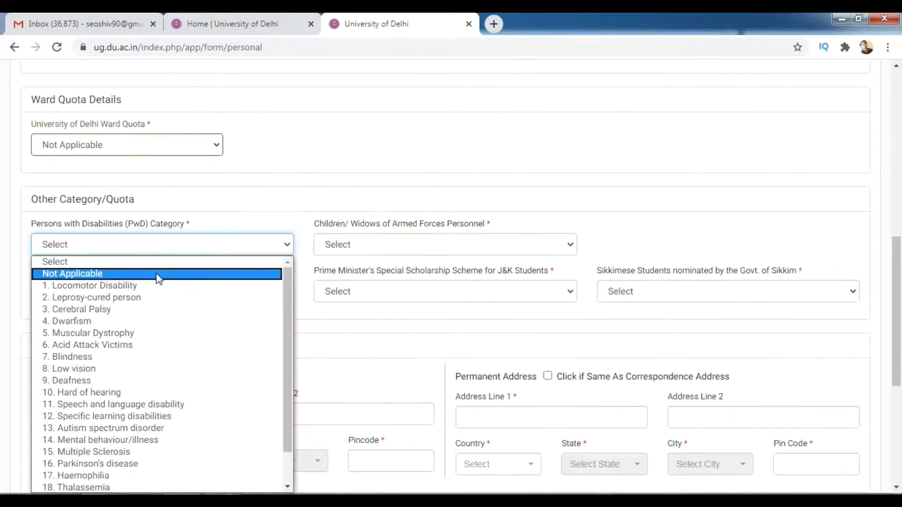
pyautogui.click(157, 276)
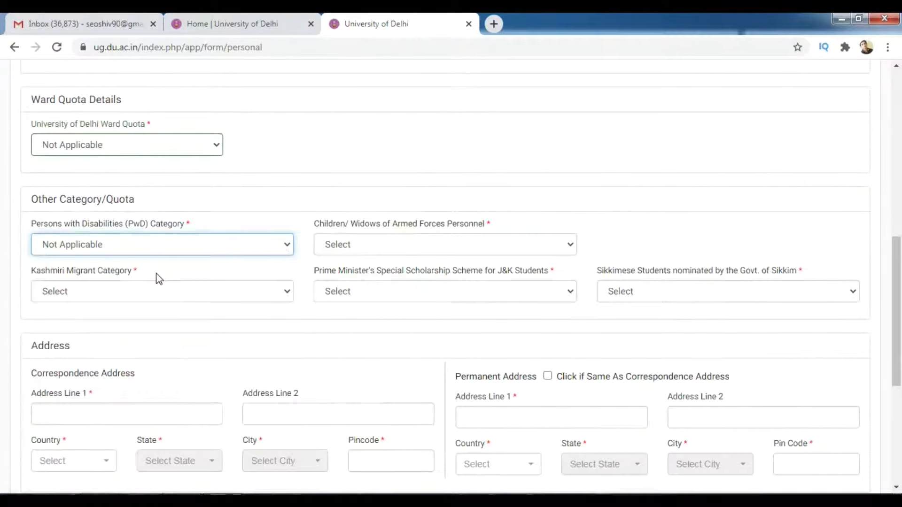
pyautogui.click(365, 246)
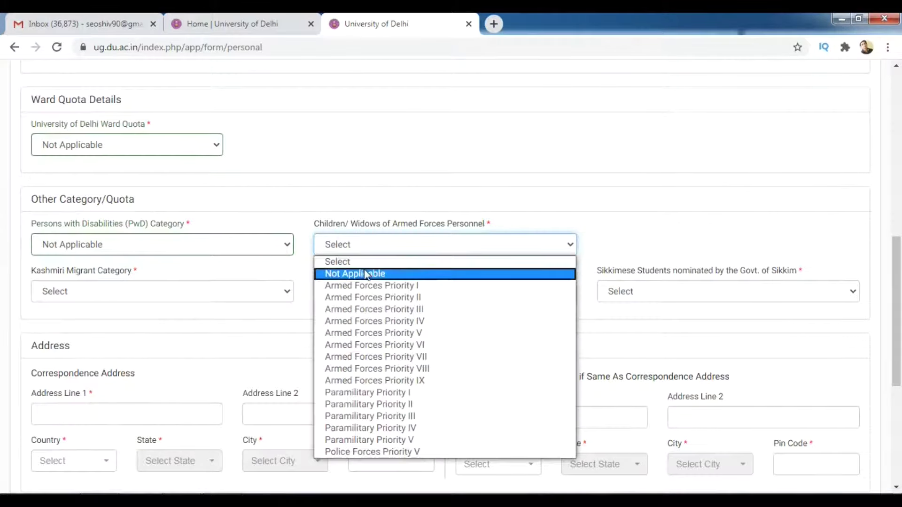
pyautogui.click(365, 273)
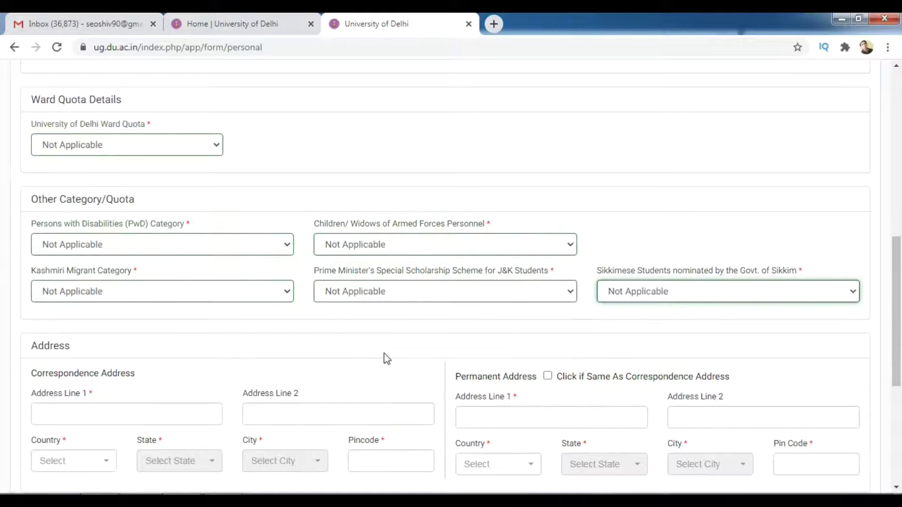
pyautogui.moveTo(897, 259); pyautogui.dragTo(897, 311)
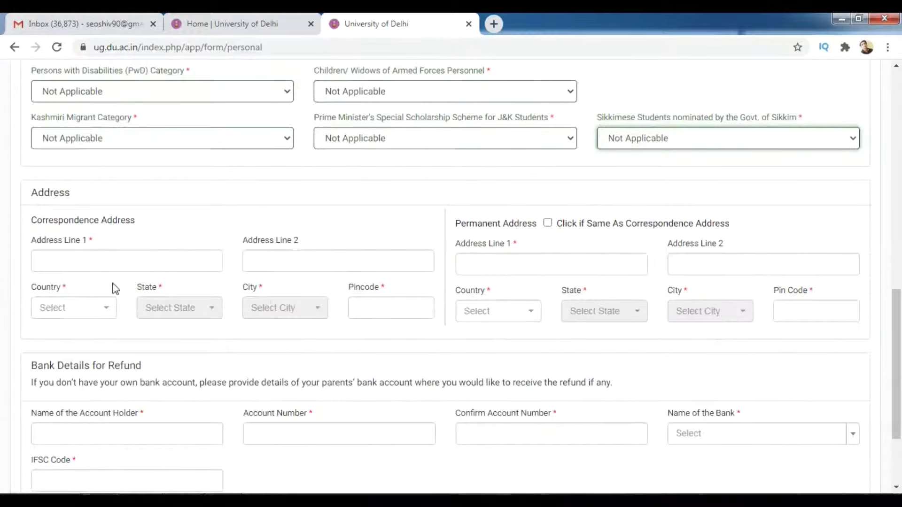
# Enter the correspondence address and tick 'Same As Correspondence Address' for the permanent address
pyautogui.click(109, 265)
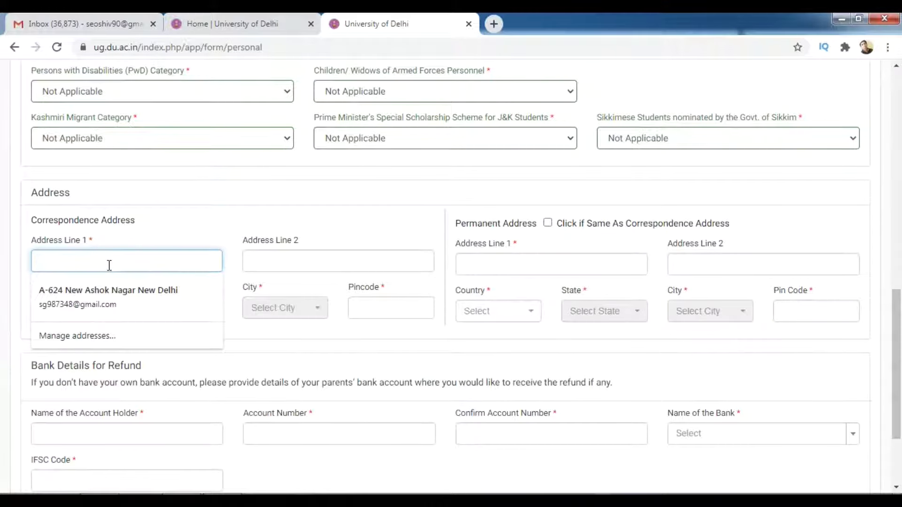
pyautogui.write('h')
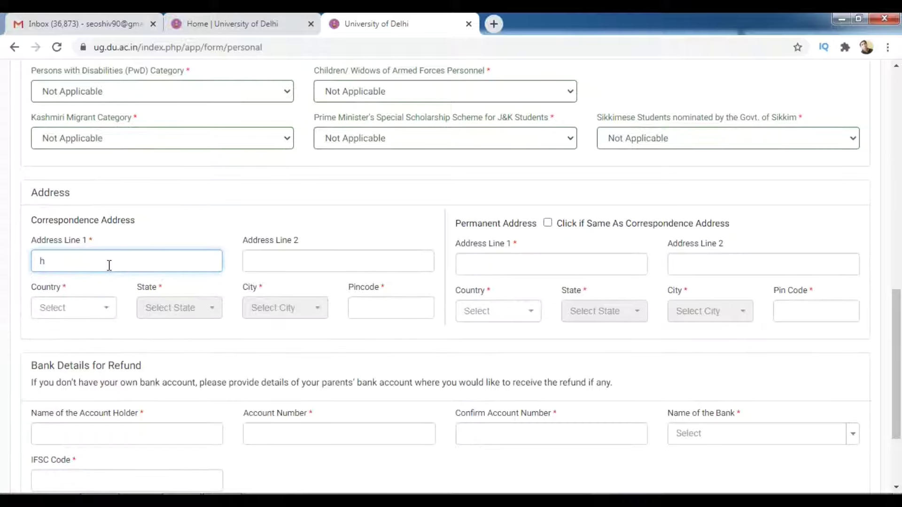
pyautogui.press('BackSpace')
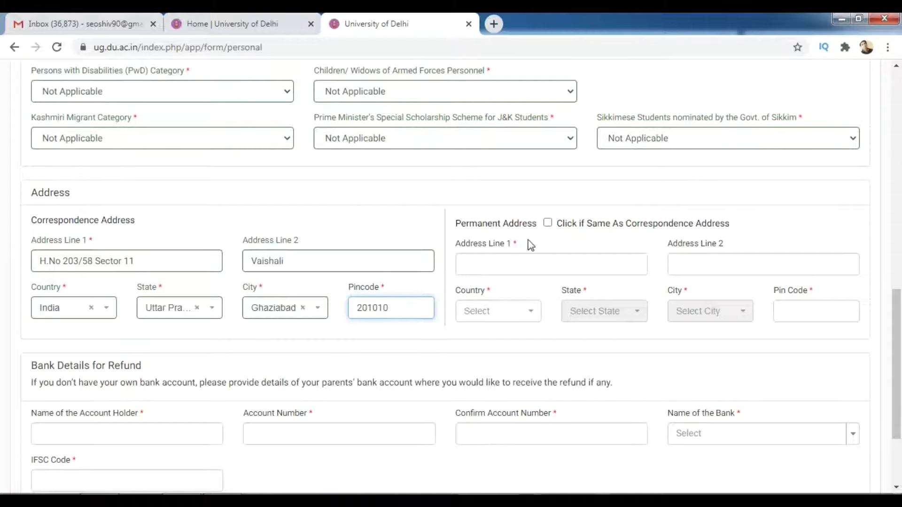
pyautogui.click(547, 223)
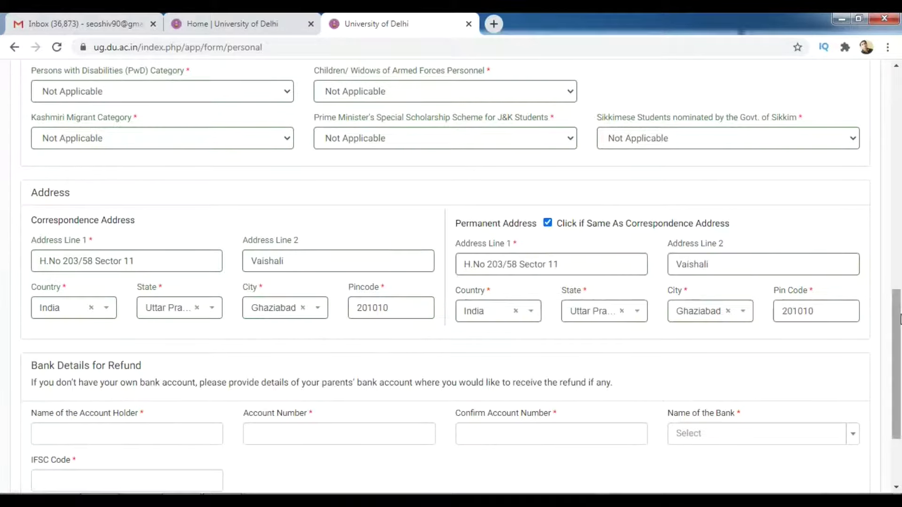
pyautogui.scroll(-3, 898, 319)
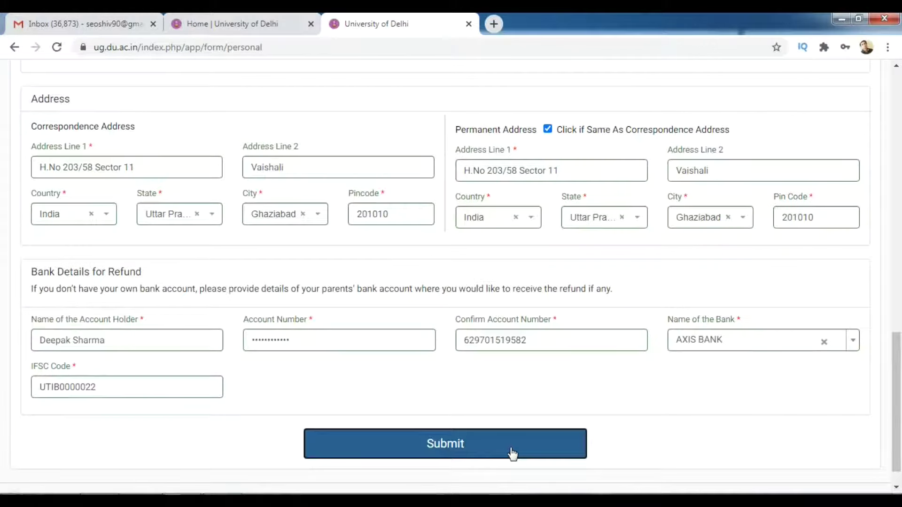
# Submit the personal details form and scroll down its preview page to the navigation buttons
pyautogui.click(511, 452)
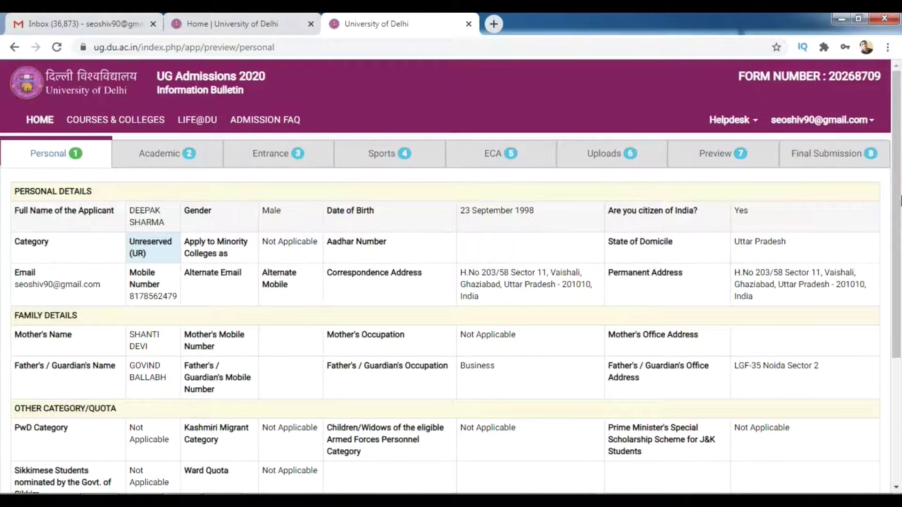
pyautogui.moveTo(900, 201); pyautogui.dragTo(900, 344)
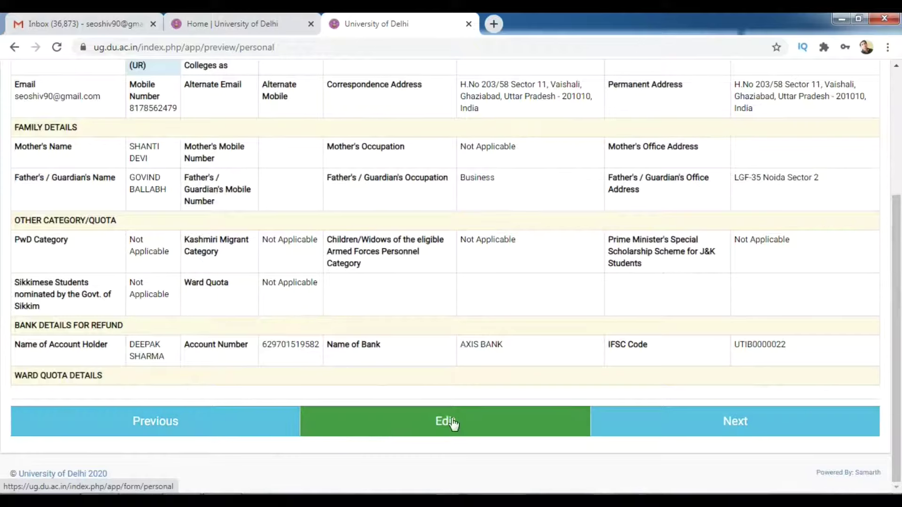
# Set the board to CBSE, result status Awaited, and year of passing 2020
pyautogui.click(713, 431)
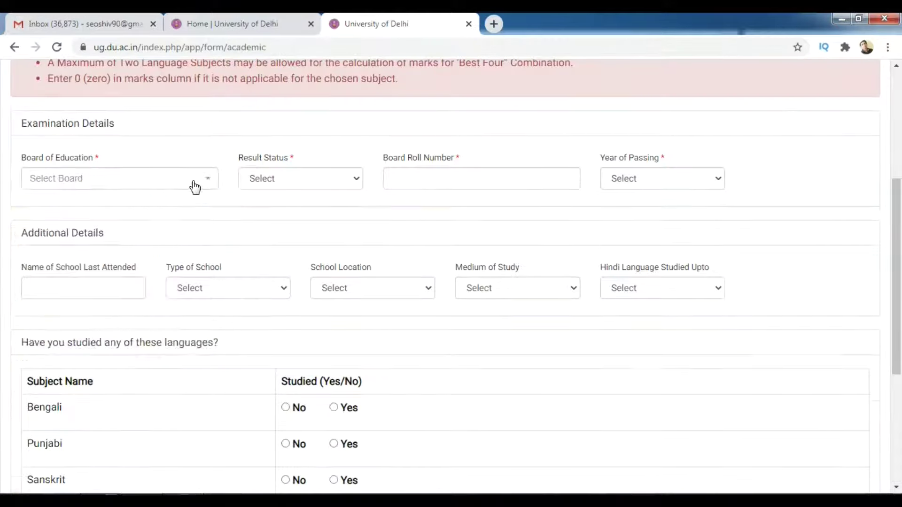
pyautogui.click(193, 184)
pyautogui.write('CBSE')
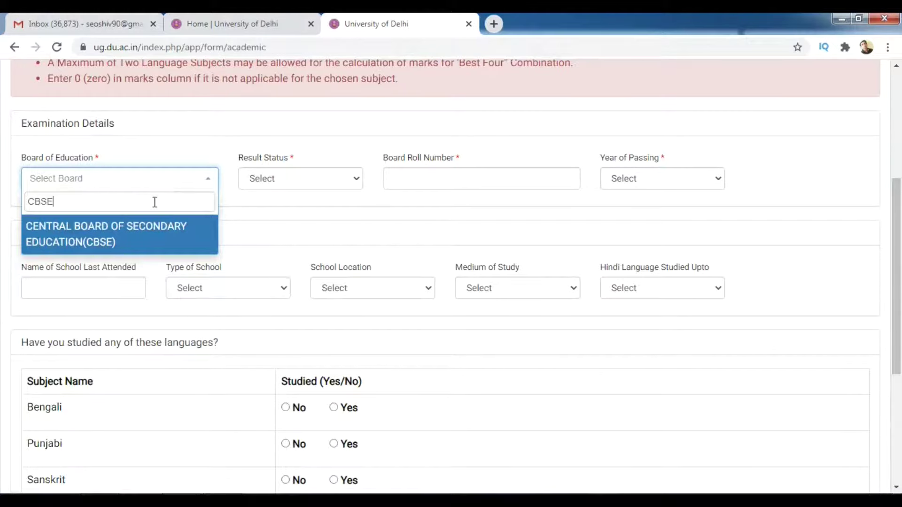
pyautogui.click(137, 233)
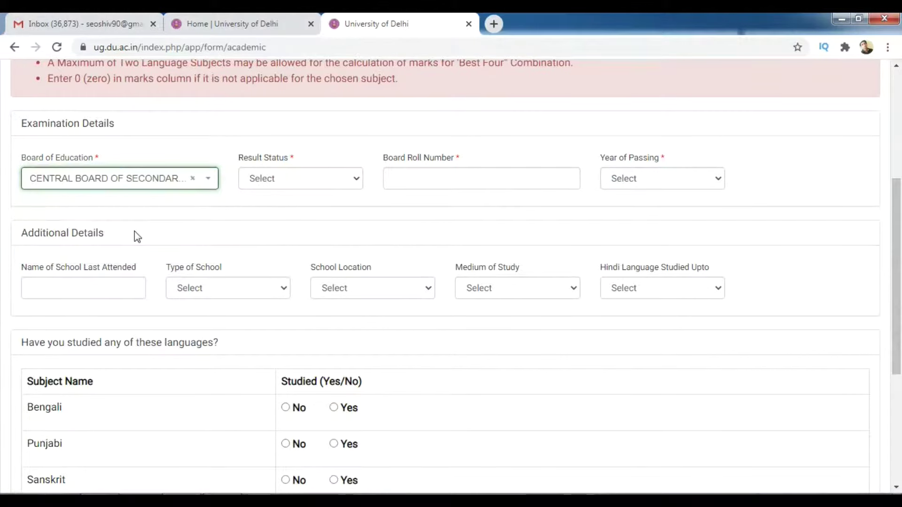
pyautogui.click(320, 181)
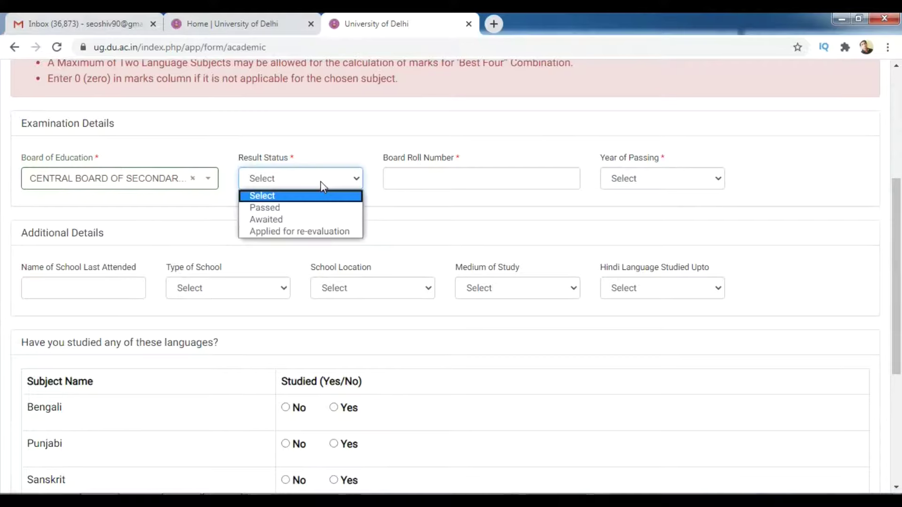
pyautogui.click(306, 221)
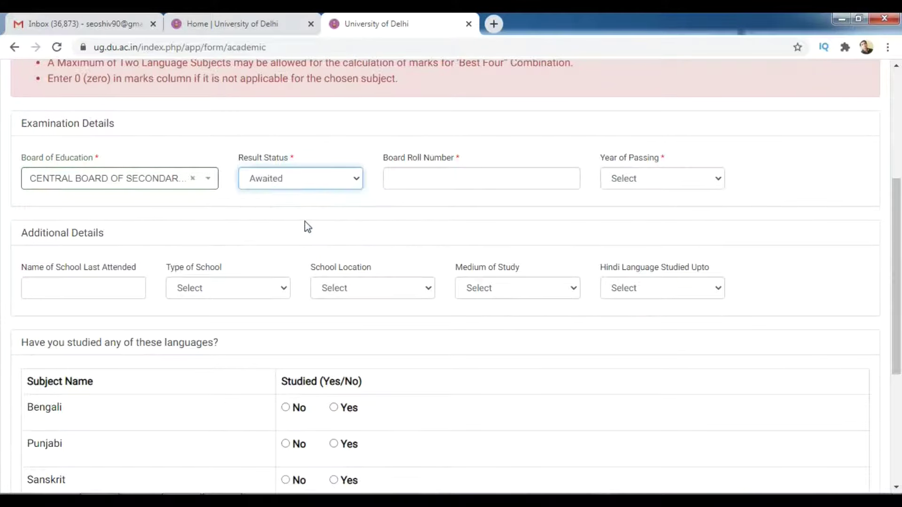
pyautogui.click(420, 186)
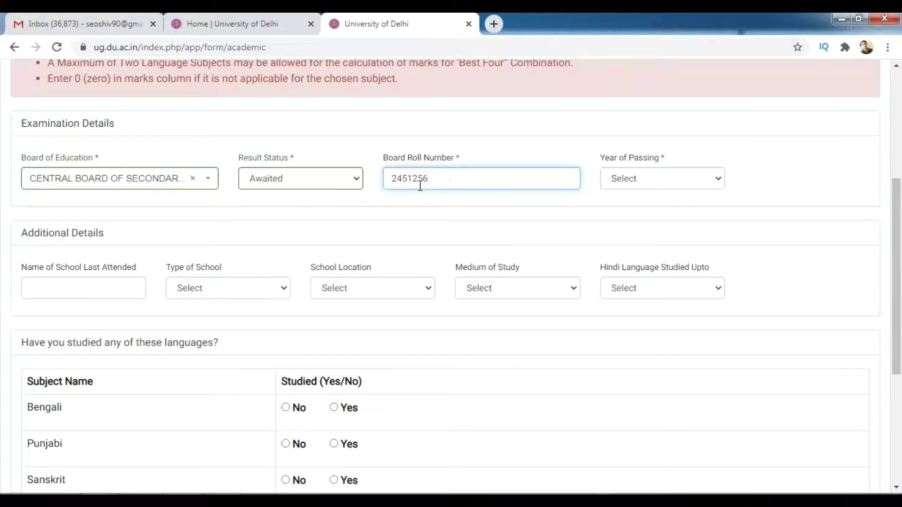
pyautogui.click(652, 181)
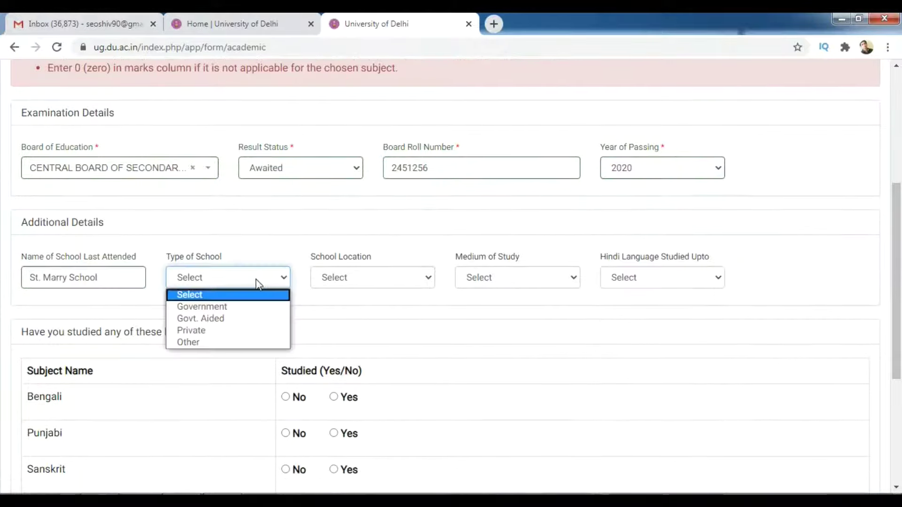
# Set school type Private, location NCT Delhi, medium English, Persian No, and submit the academic details
pyautogui.click(234, 335)
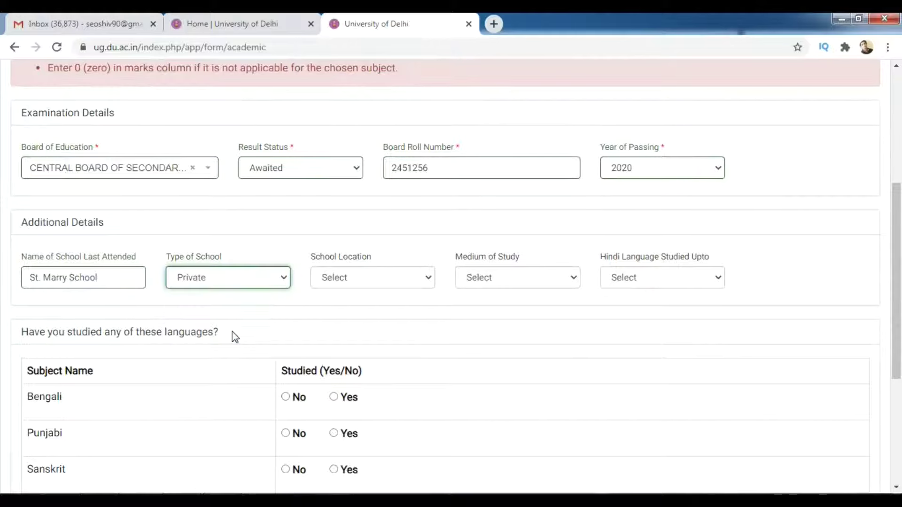
pyautogui.click(355, 285)
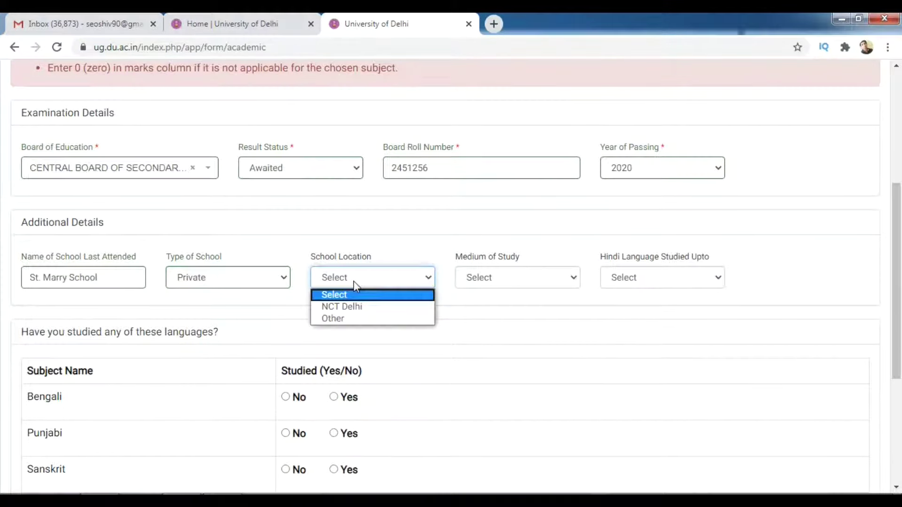
pyautogui.click(358, 312)
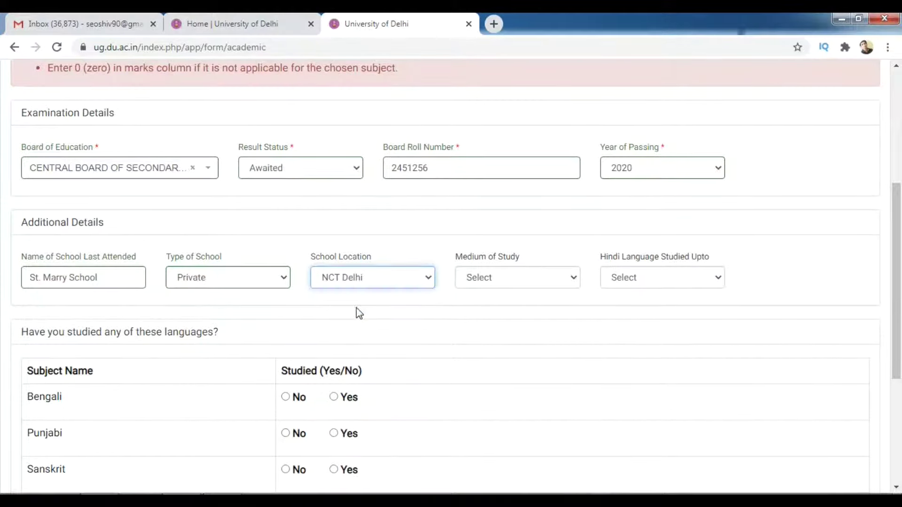
pyautogui.click(501, 282)
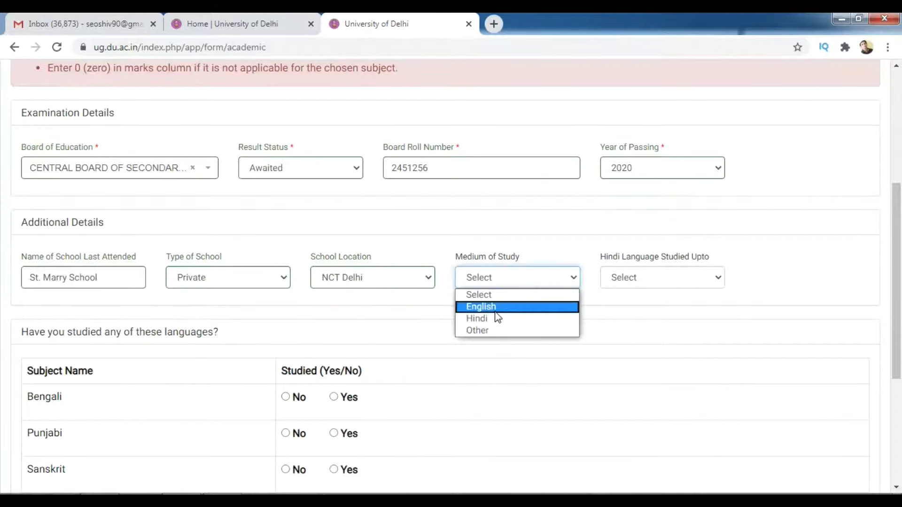
pyautogui.click(496, 312)
pyautogui.click(636, 284)
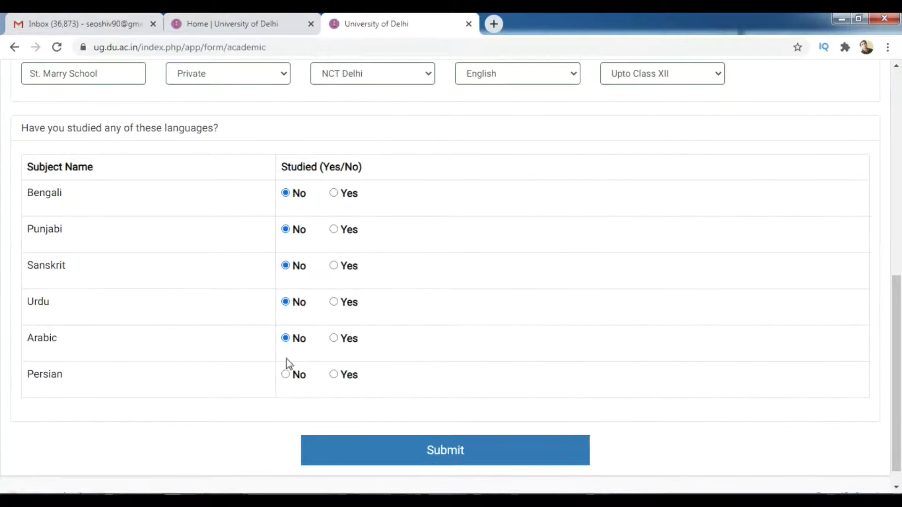
pyautogui.click(286, 374)
pyautogui.click(433, 451)
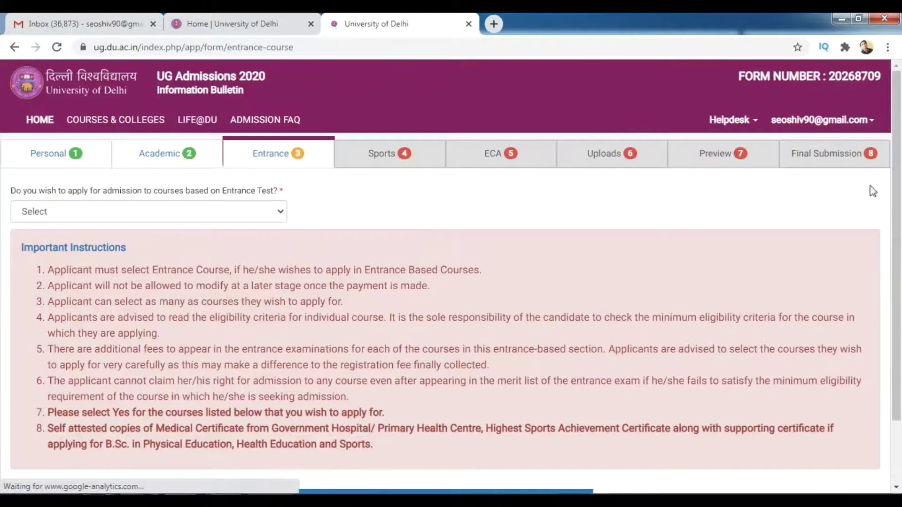
# Answer Yes to applying for entrance-test based courses
pyautogui.moveTo(896, 204); pyautogui.dragTo(897, 266)
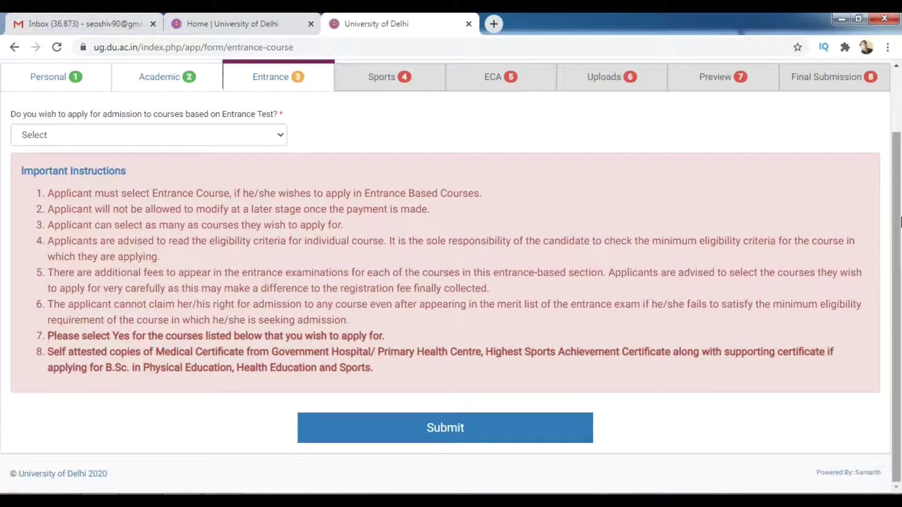
pyautogui.moveTo(896, 189); pyautogui.dragTo(885, 127)
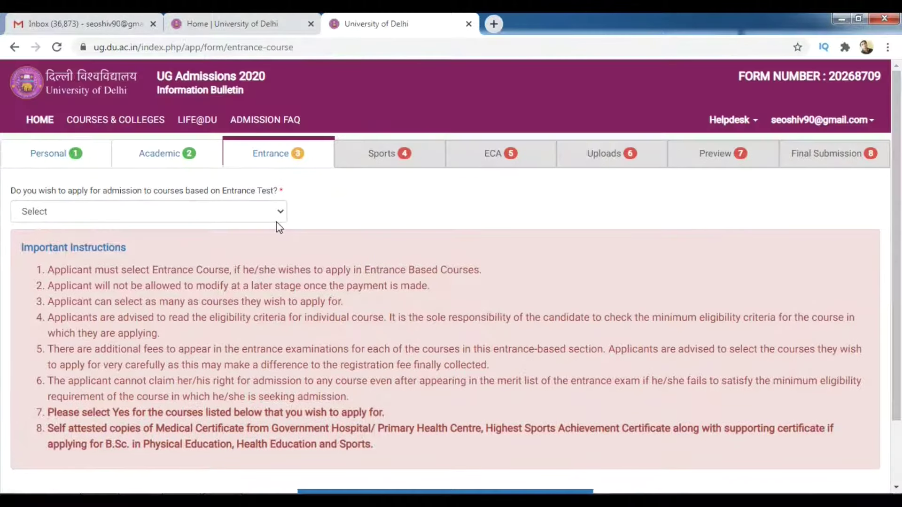
pyautogui.click(257, 215)
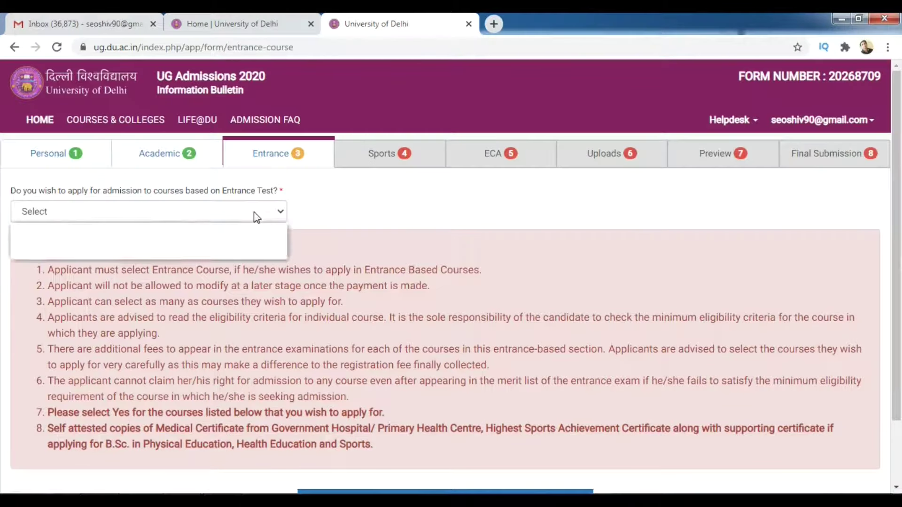
pyautogui.click(169, 253)
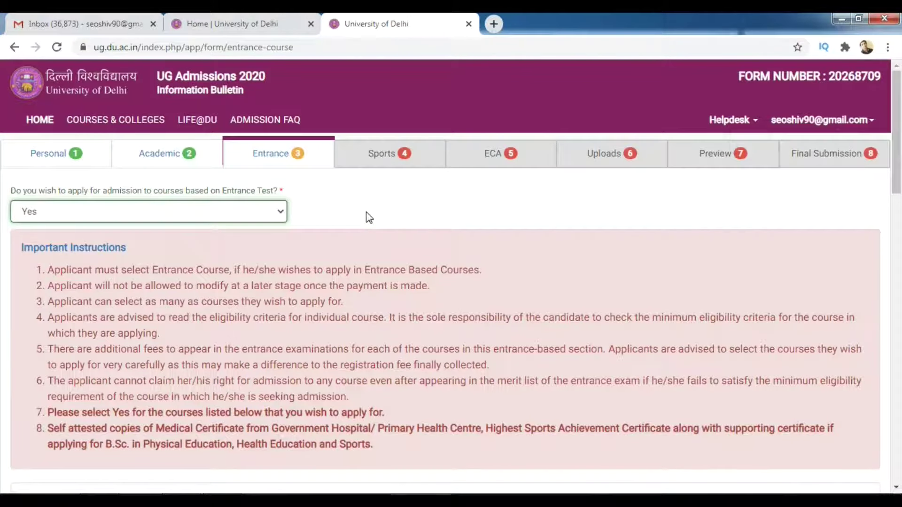
# Review the entrance courses table, including the music institutes and the 750.00 fee line
pyautogui.moveTo(898, 181); pyautogui.dragTo(899, 294)
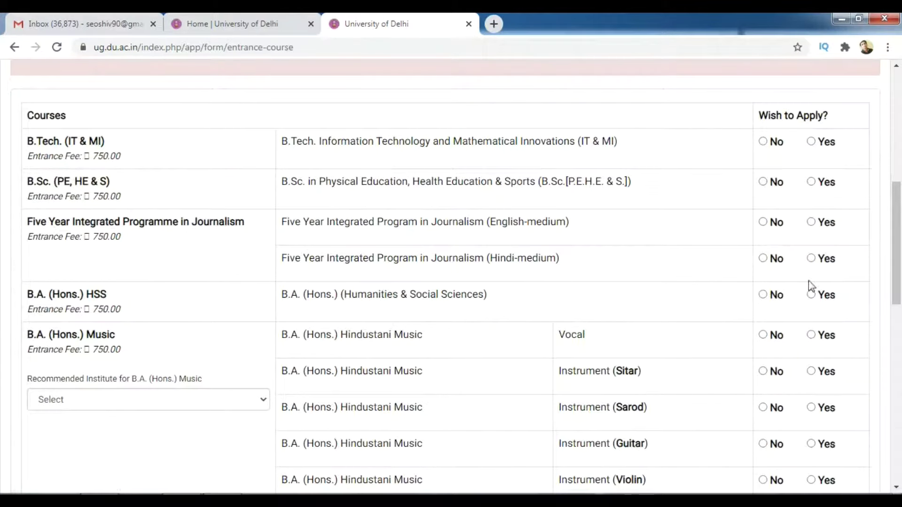
pyautogui.moveTo(897, 229); pyautogui.dragTo(896, 271)
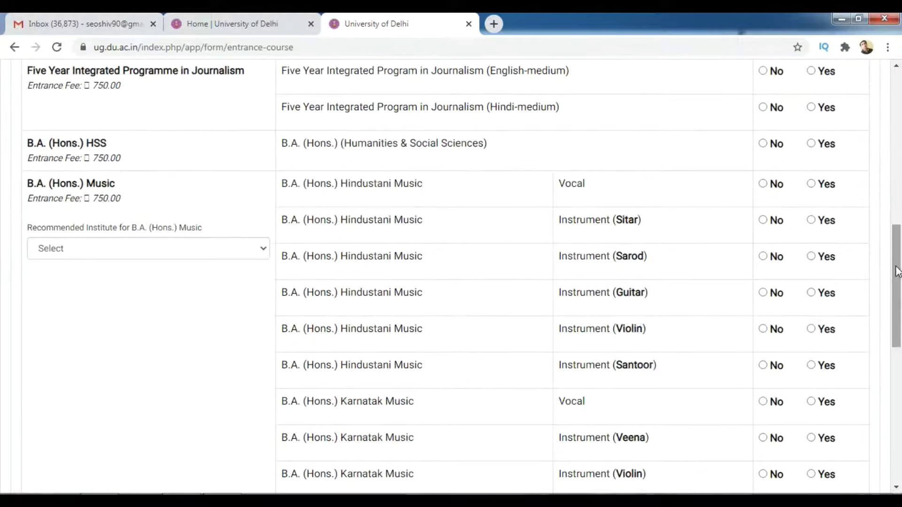
pyautogui.click(251, 252)
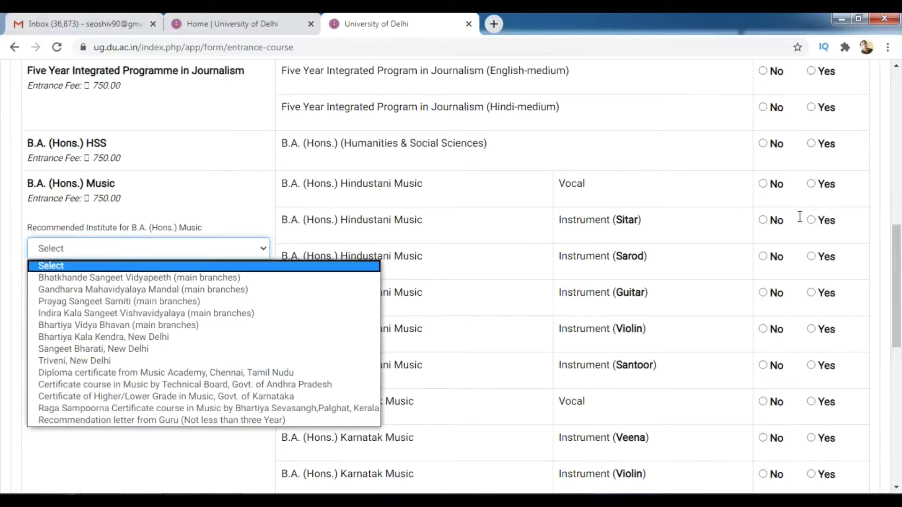
pyautogui.moveTo(898, 276); pyautogui.dragTo(898, 393)
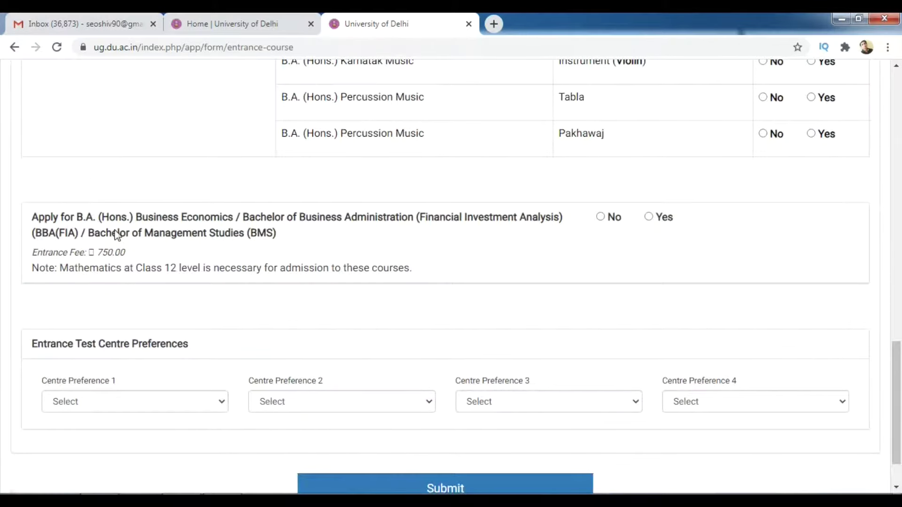
pyautogui.moveTo(127, 255); pyautogui.dragTo(32, 253)
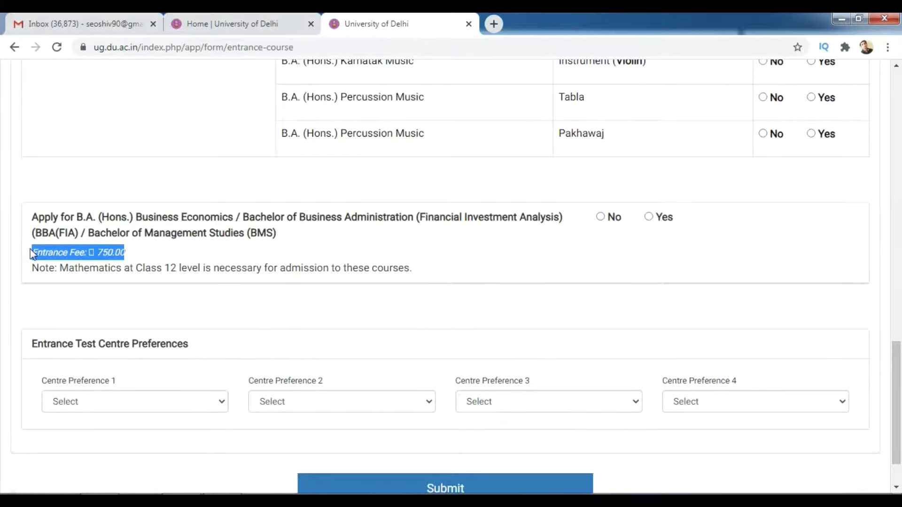
pyautogui.click(189, 262)
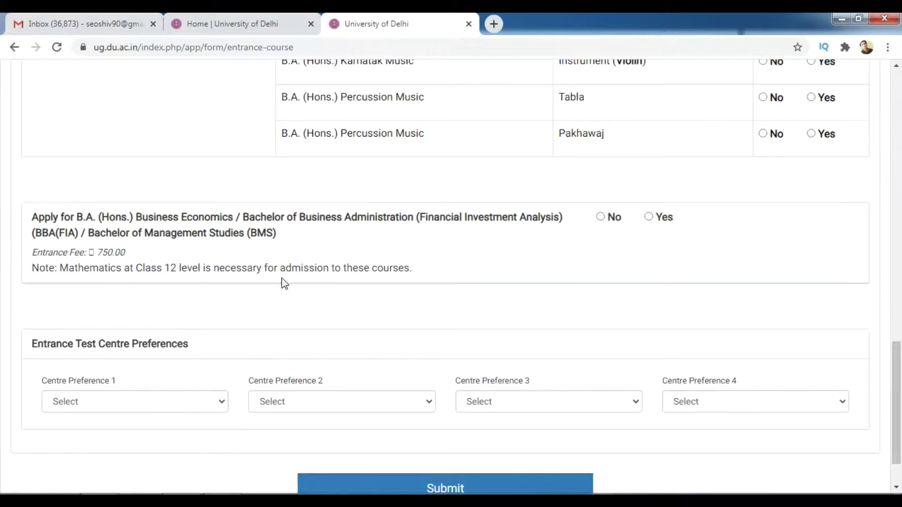
# Open Centre Preferences 1, 2 and 3 and leave each without a city selected
pyautogui.click(193, 405)
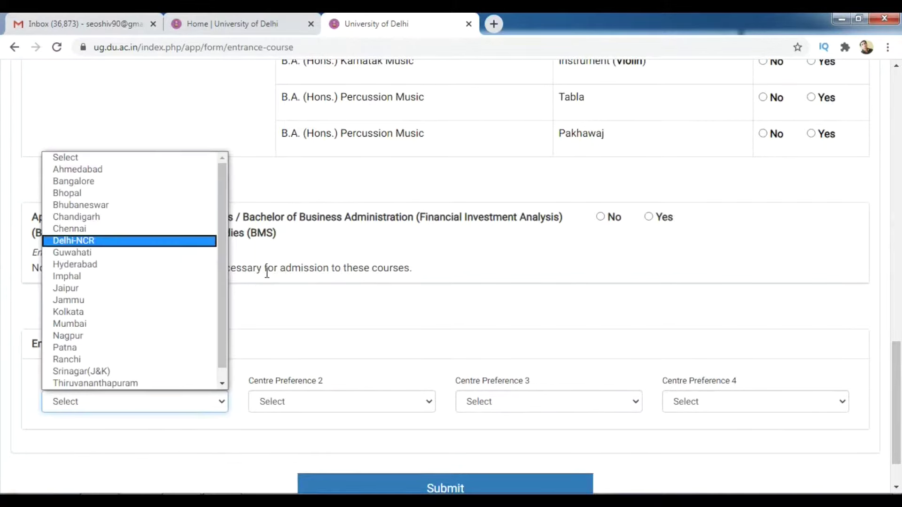
pyautogui.scroll(-1, 227, 331)
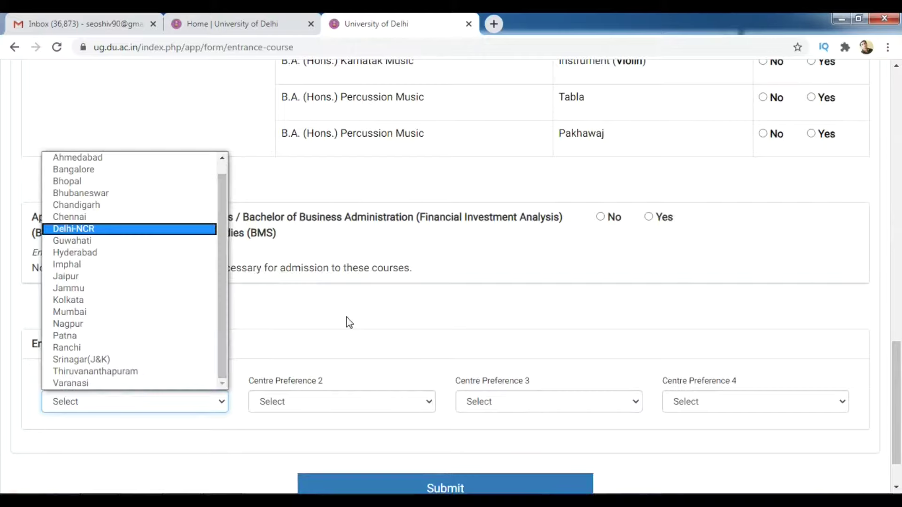
pyautogui.click(348, 401)
pyautogui.click(348, 401)
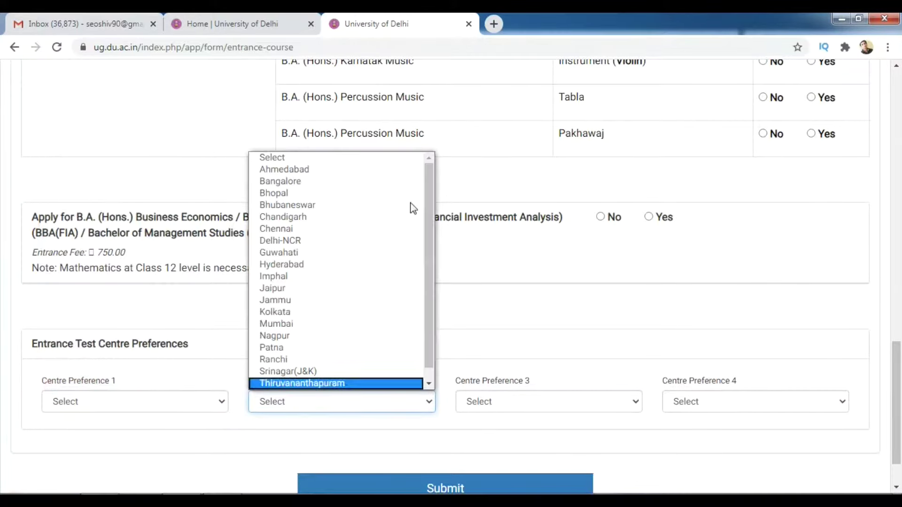
pyautogui.click(464, 357)
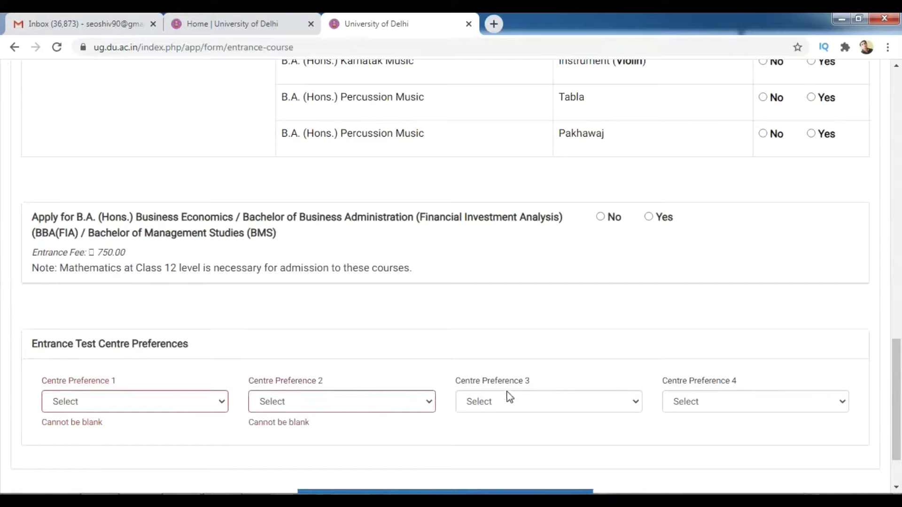
pyautogui.click(517, 402)
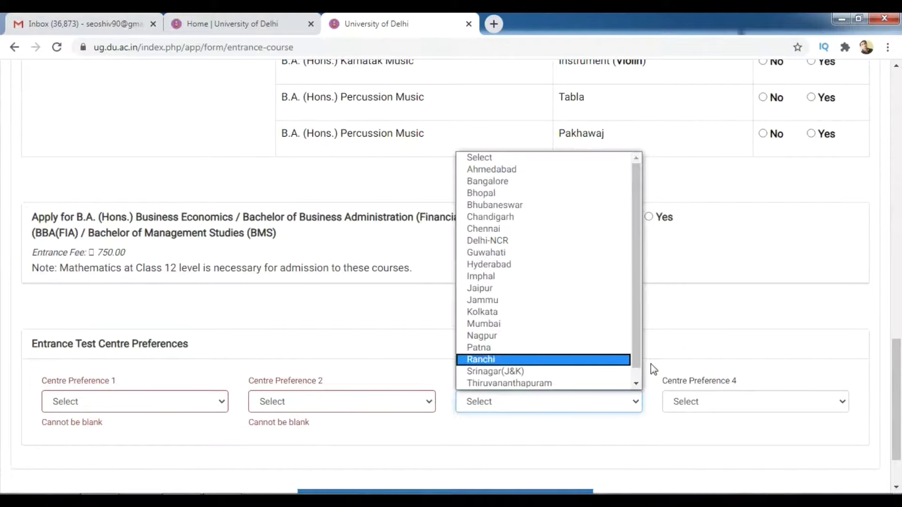
pyautogui.click(681, 359)
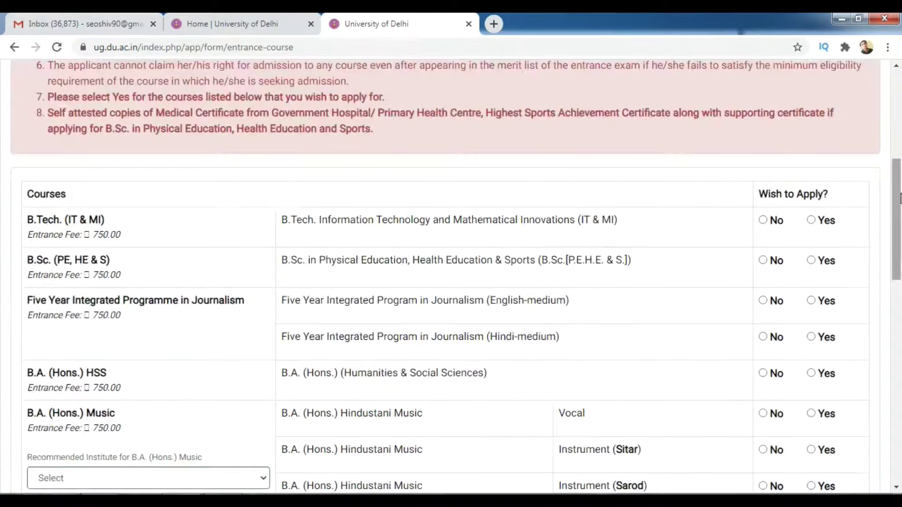
pyautogui.moveTo(897, 378); pyautogui.dragTo(900, 197)
pyautogui.scroll(5, 364, 155)
# Change the entrance-test answer to No and submit the Entrance section
pyautogui.click(220, 155)
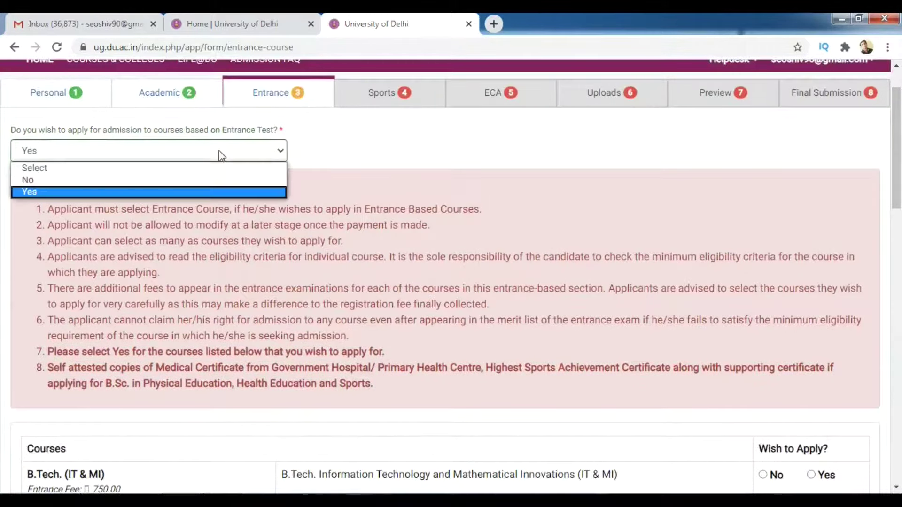
pyautogui.click(133, 182)
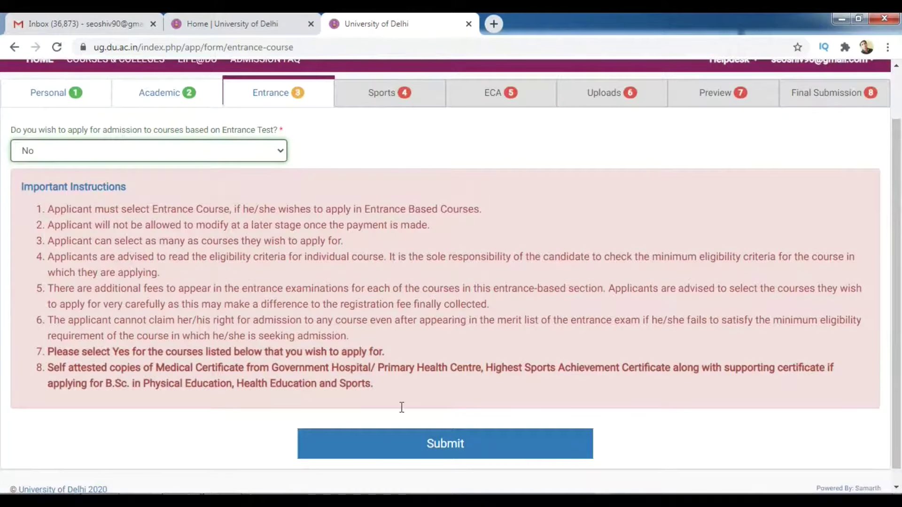
pyautogui.click(445, 452)
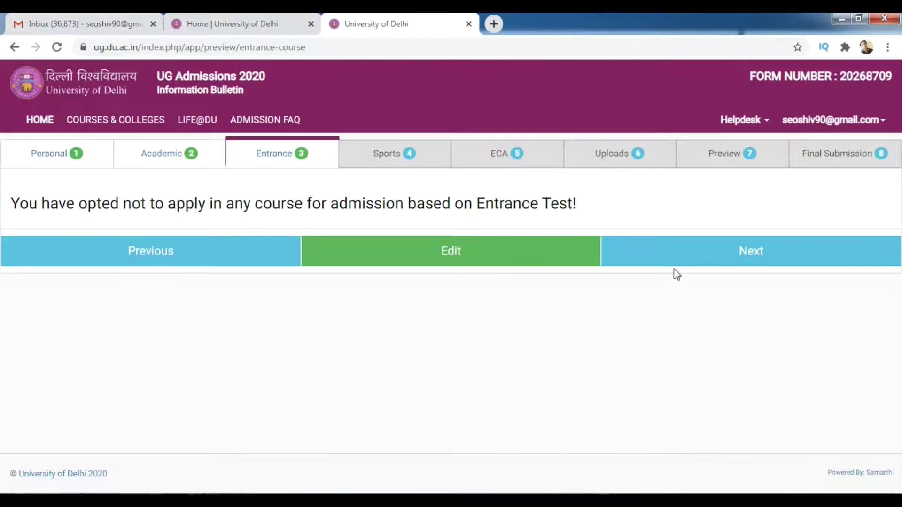
# Continue past the Sports and ECA summaries to the Uploads section
pyautogui.click(707, 261)
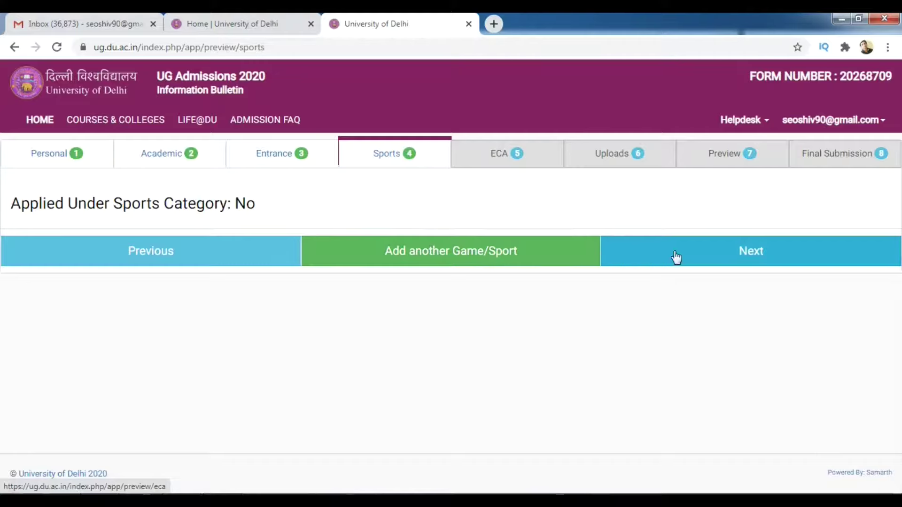
pyautogui.click(720, 254)
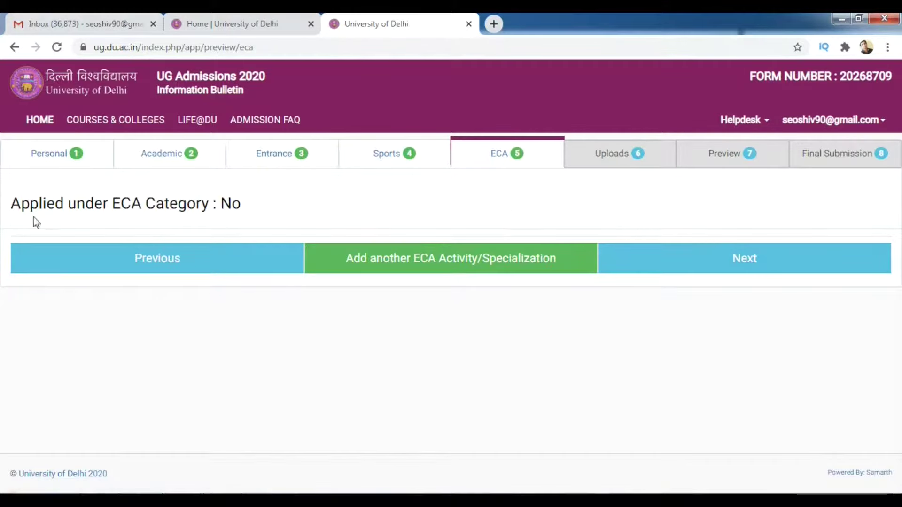
pyautogui.moveTo(241, 203); pyautogui.dragTo(14, 204)
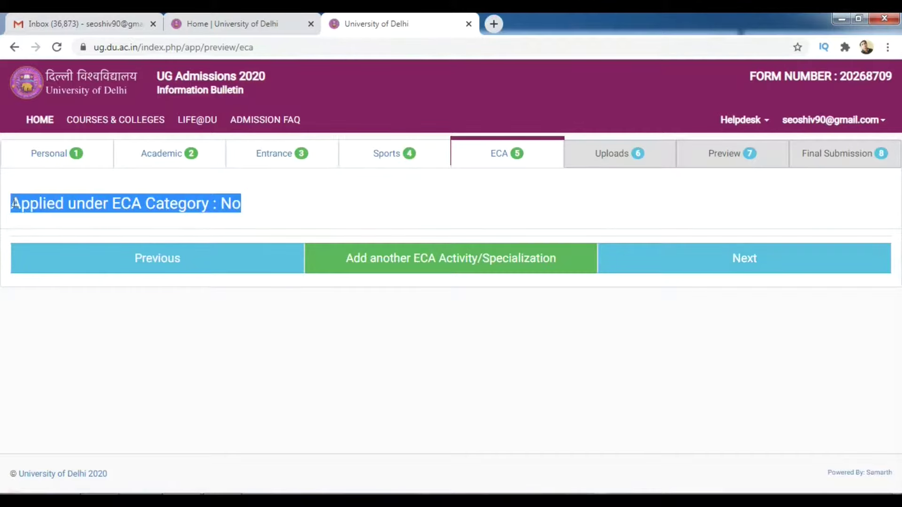
pyautogui.click(224, 204)
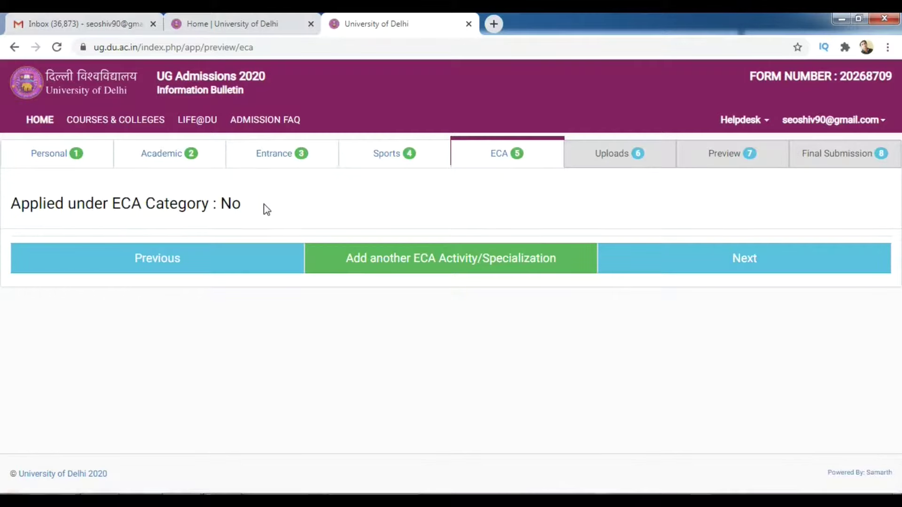
pyautogui.click(726, 258)
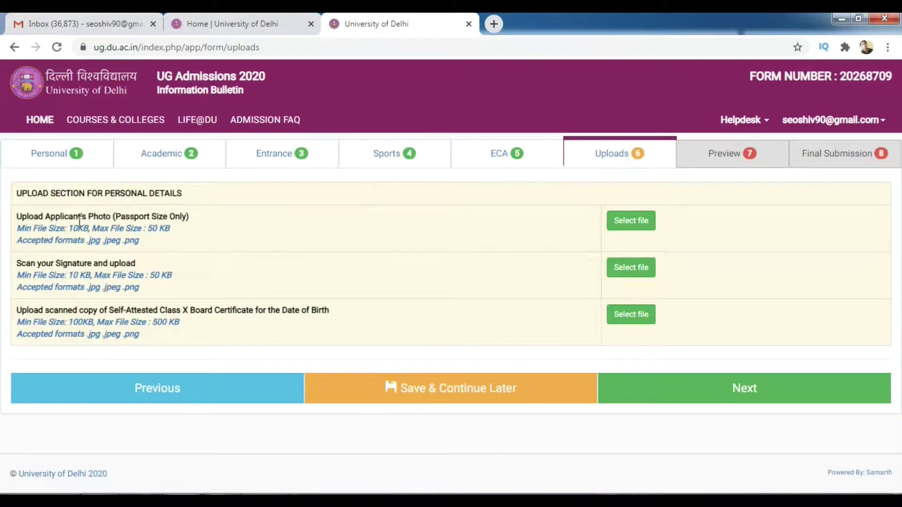
# Upload Photo.png as the applicant's photo, then continue to the application preview
pyautogui.moveTo(169, 229); pyautogui.dragTo(50, 229)
pyautogui.click(249, 230)
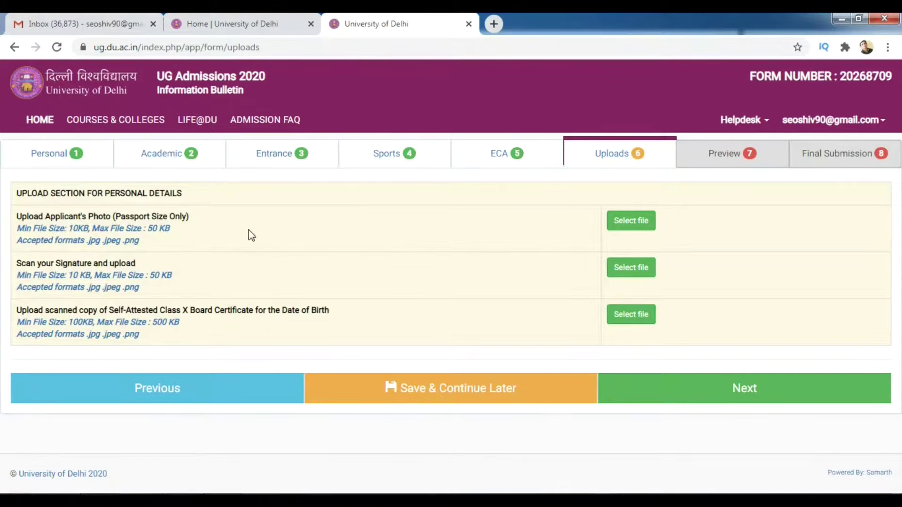
pyautogui.click(624, 225)
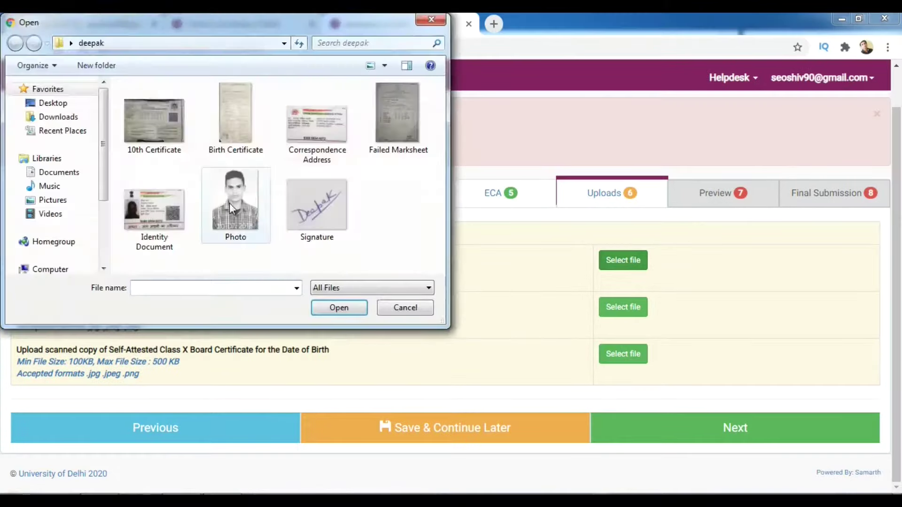
pyautogui.doubleClick(233, 207)
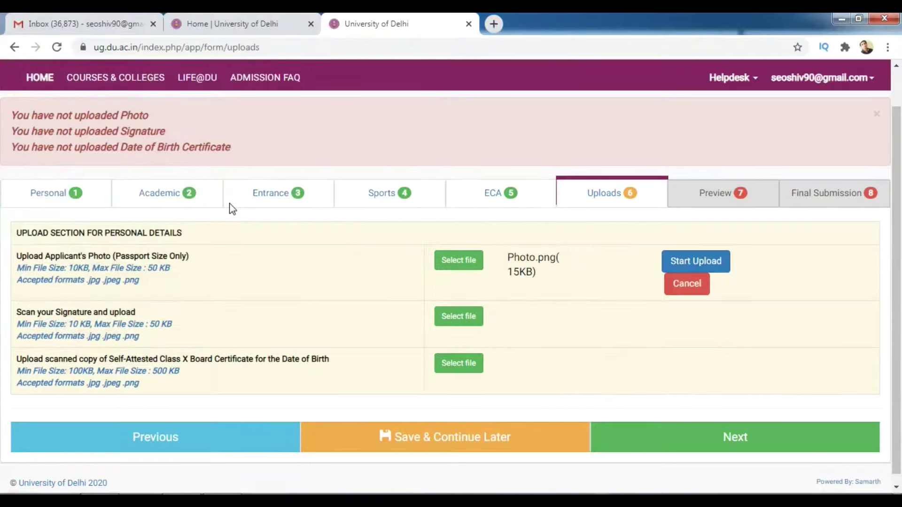
pyautogui.click(683, 266)
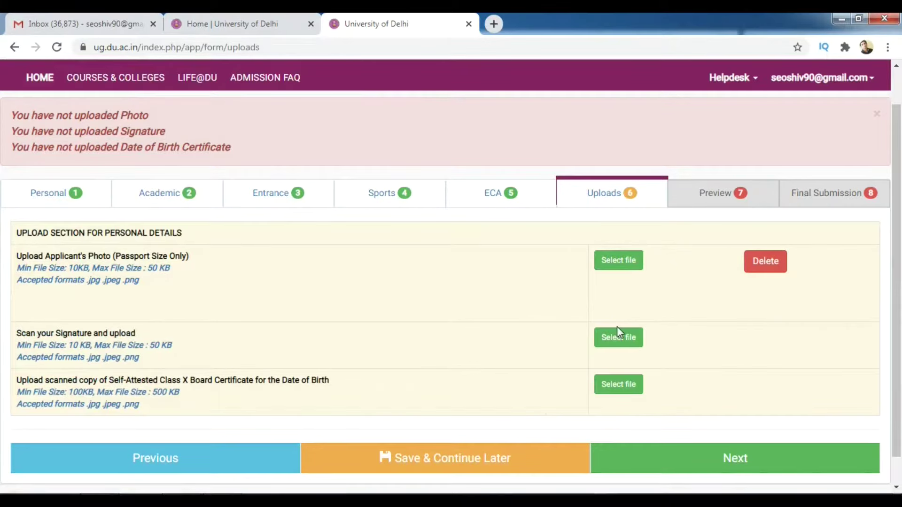
pyautogui.click(619, 344)
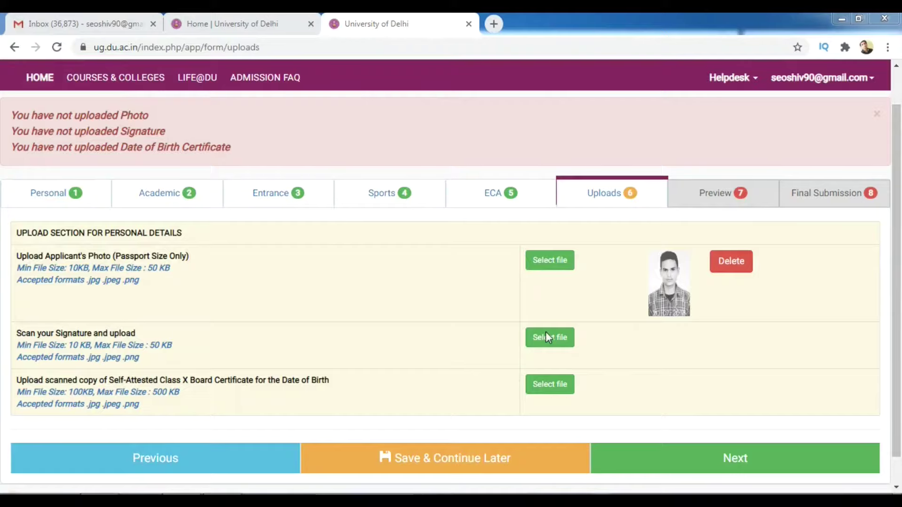
pyautogui.click(728, 436)
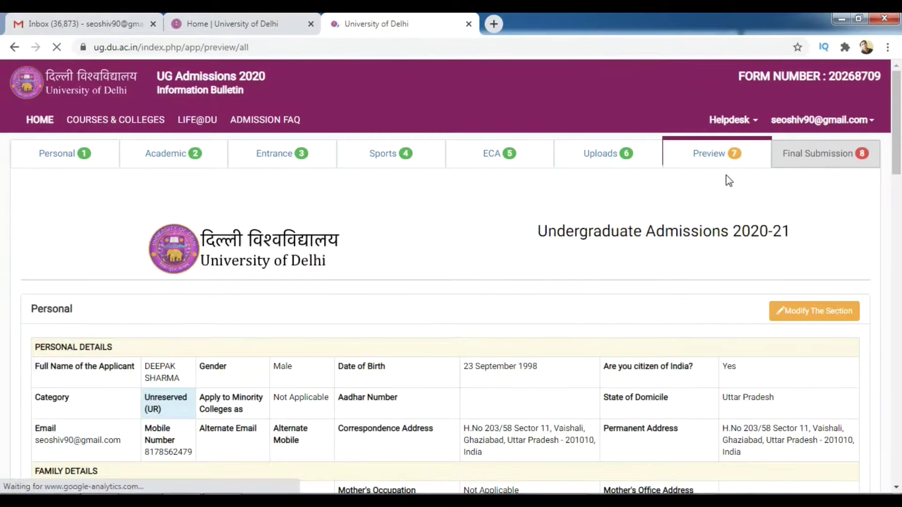
# Scroll through the full application preview and submit the reviewed form
pyautogui.moveTo(901, 134); pyautogui.dragTo(900, 152)
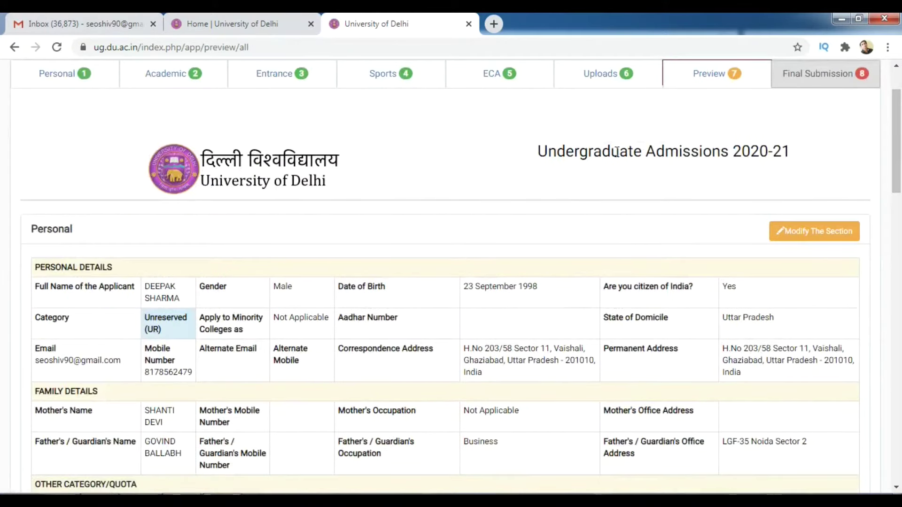
pyautogui.moveTo(900, 136); pyautogui.dragTo(900, 172)
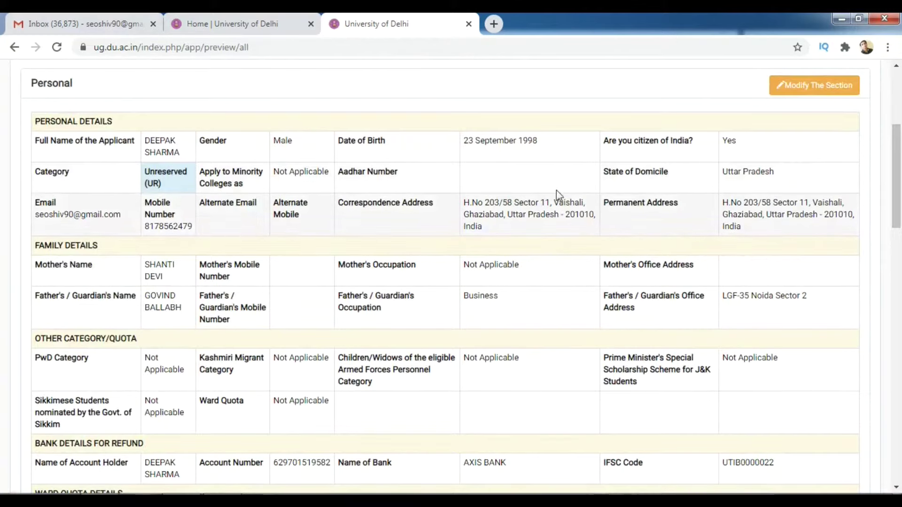
pyautogui.moveTo(900, 161); pyautogui.dragTo(900, 434)
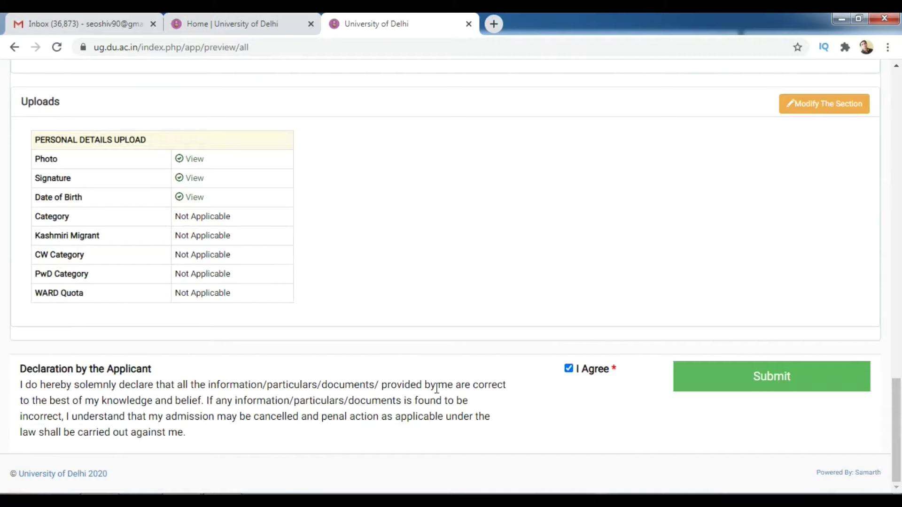
pyautogui.click(747, 376)
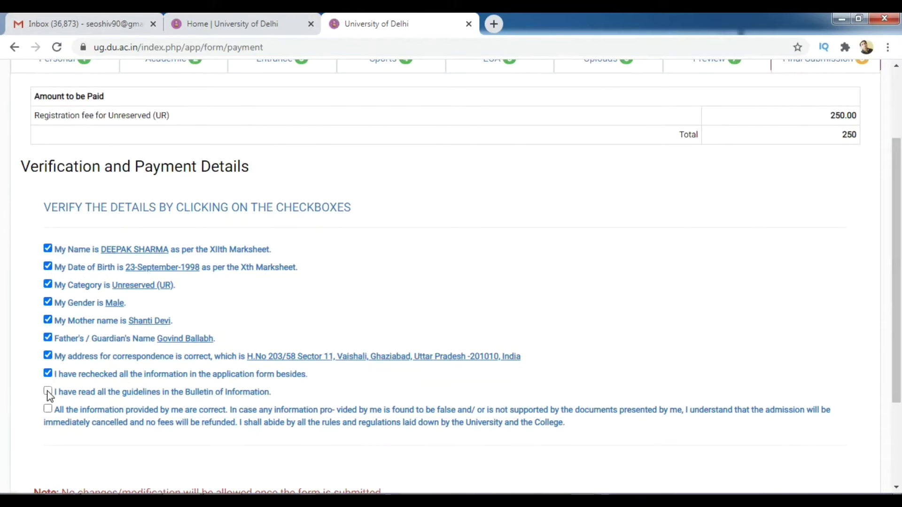
# Tick the guidelines-read and information-correct confirmations, then proceed to the online payment gateway
pyautogui.click(47, 392)
pyautogui.click(48, 408)
pyautogui.moveTo(897, 300); pyautogui.dragTo(900, 392)
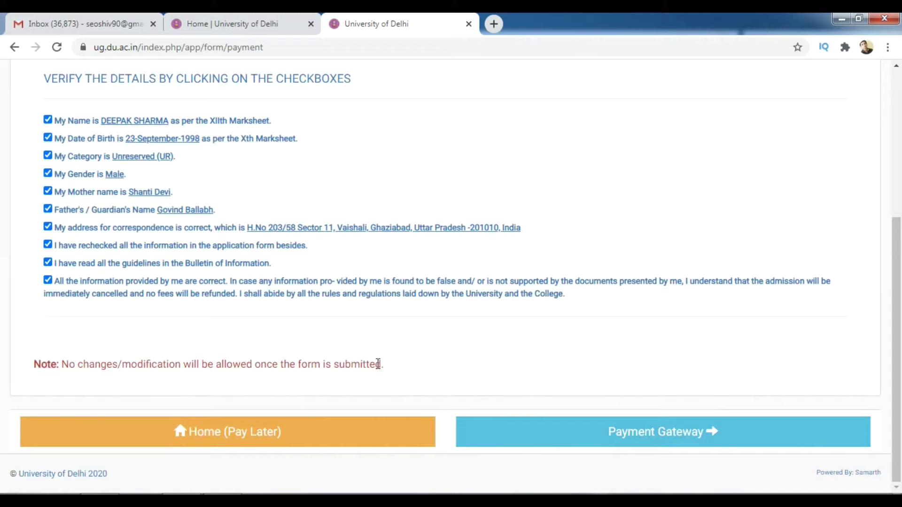
pyautogui.scroll(4, 900, 223)
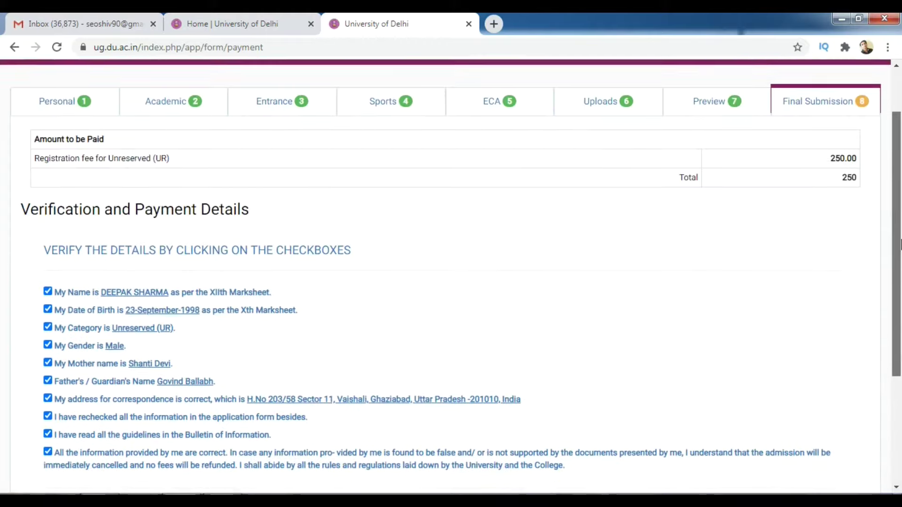
pyautogui.moveTo(900, 223); pyautogui.dragTo(900, 352)
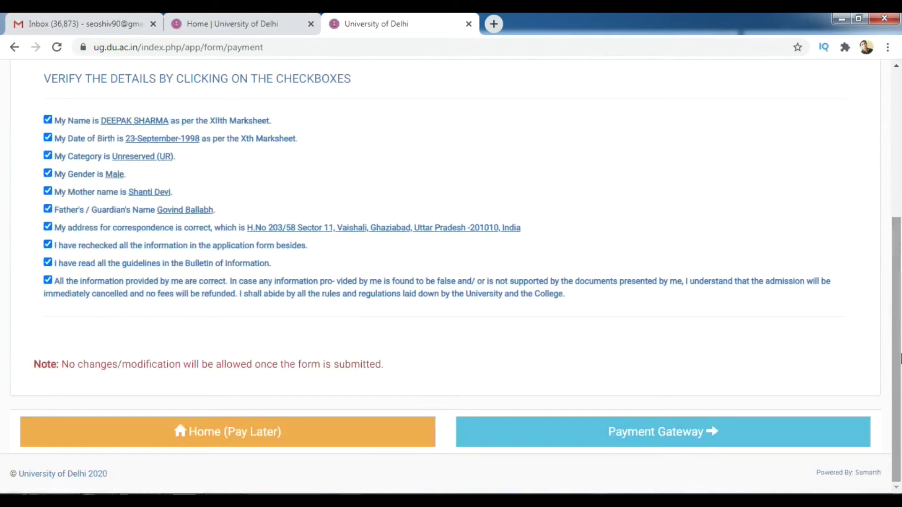
pyautogui.click(666, 436)
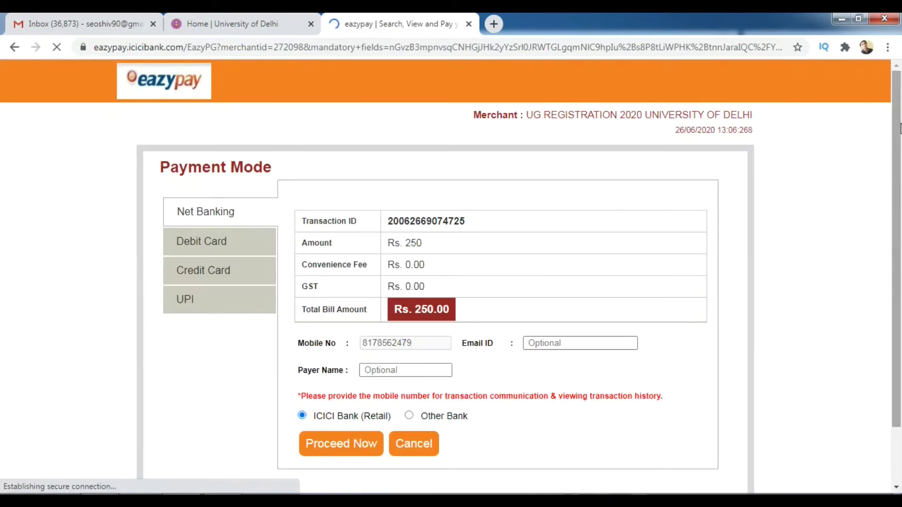
# Scroll down the eazypay page to view the Rs. 250.00 payment options
pyautogui.scroll(-2, 385, 234)
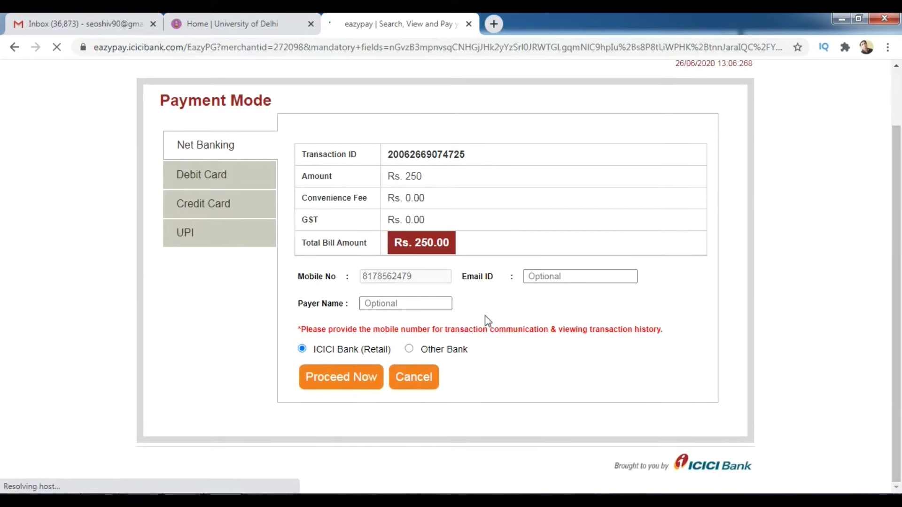